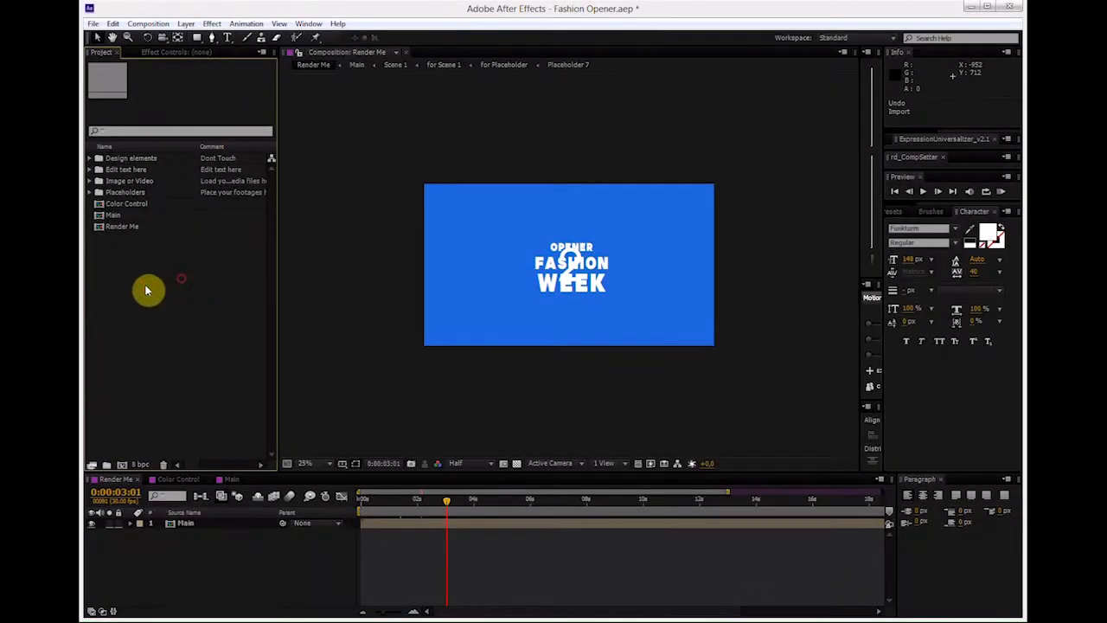
# Step: Import five images: the back-view-clouds photo, two pexels photos and Logo.png
pyautogui.rightClick(147, 285)
pyautogui.moveTo(177, 333)
pyautogui.click(319, 344)
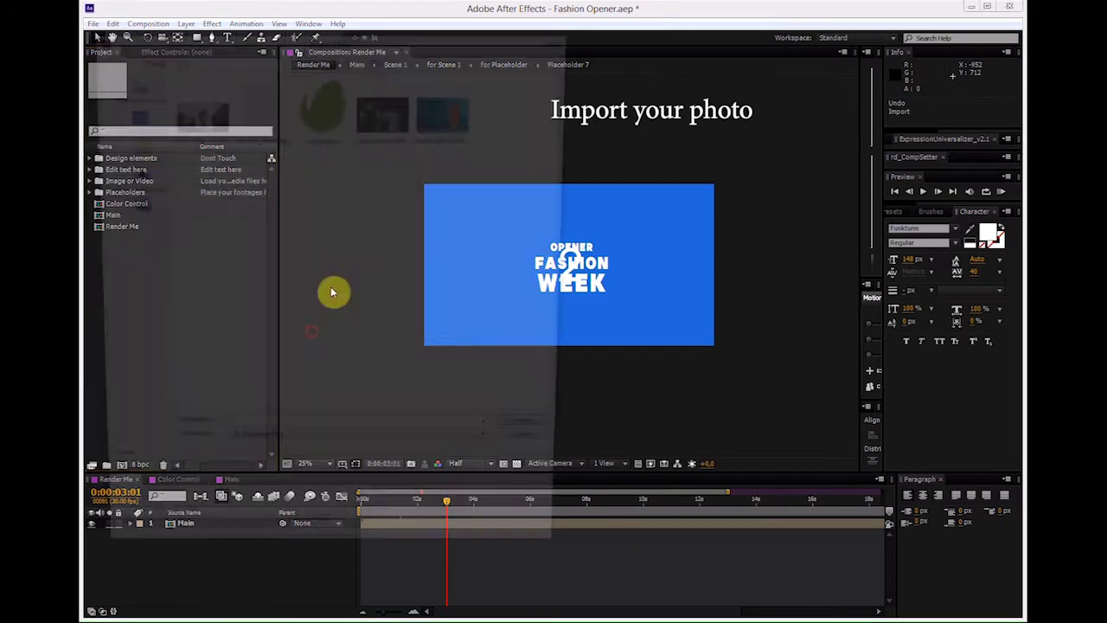
pyautogui.moveTo(467, 190); pyautogui.dragTo(214, 98)
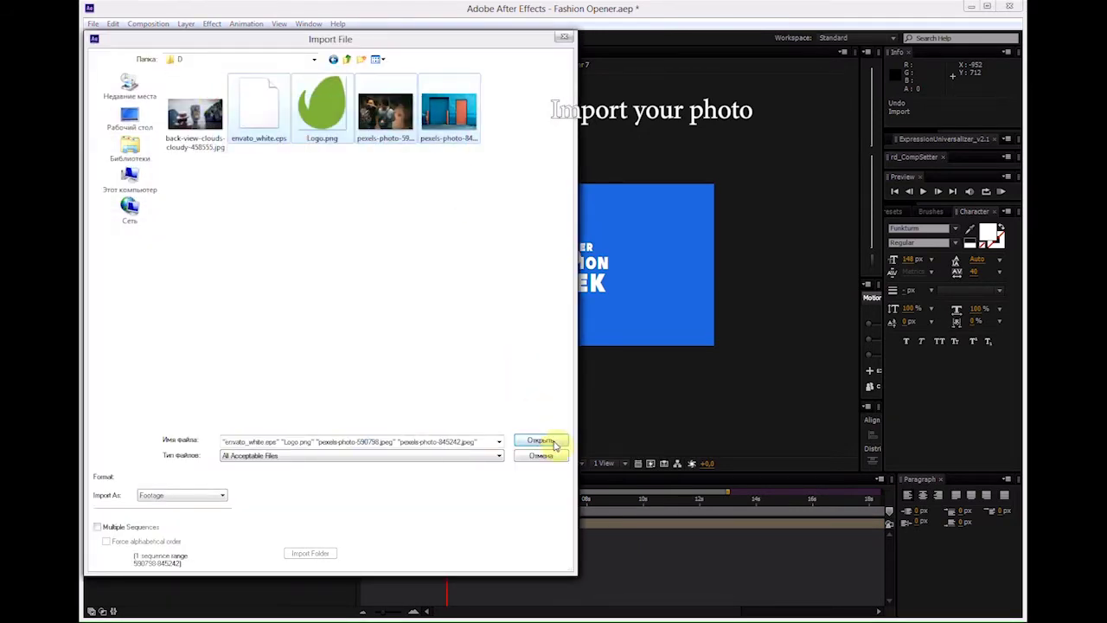
pyautogui.hotkey('ctrl', 'a')
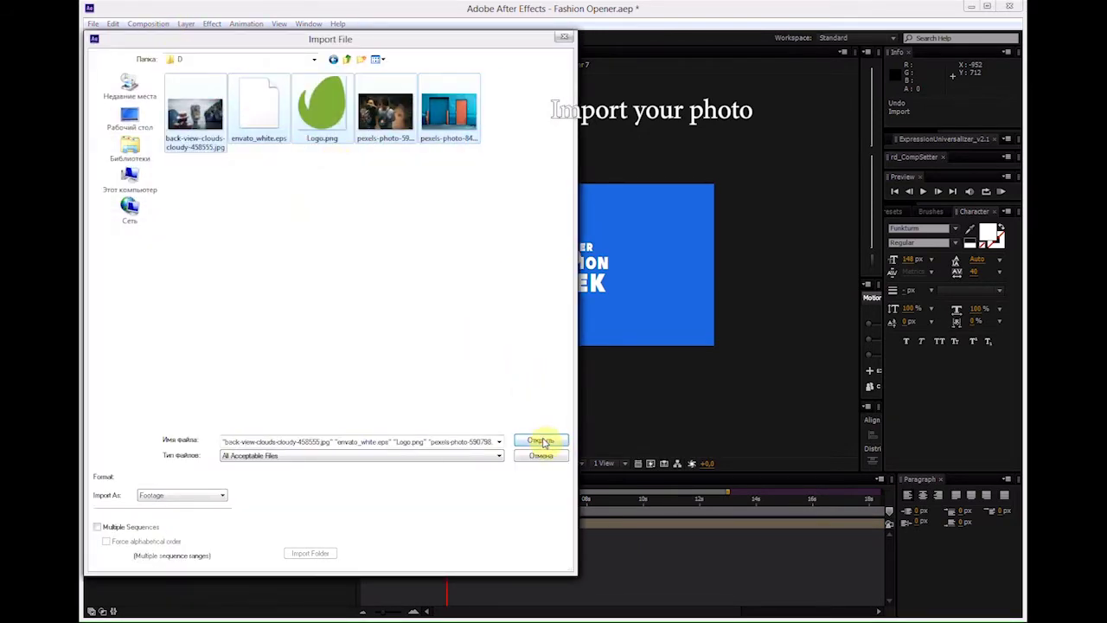
pyautogui.click(539, 440)
# Step: File the imported images into the Image or Video folder and open the Placeholder 1 composition
pyautogui.moveTo(115, 215); pyautogui.dragTo(127, 182)
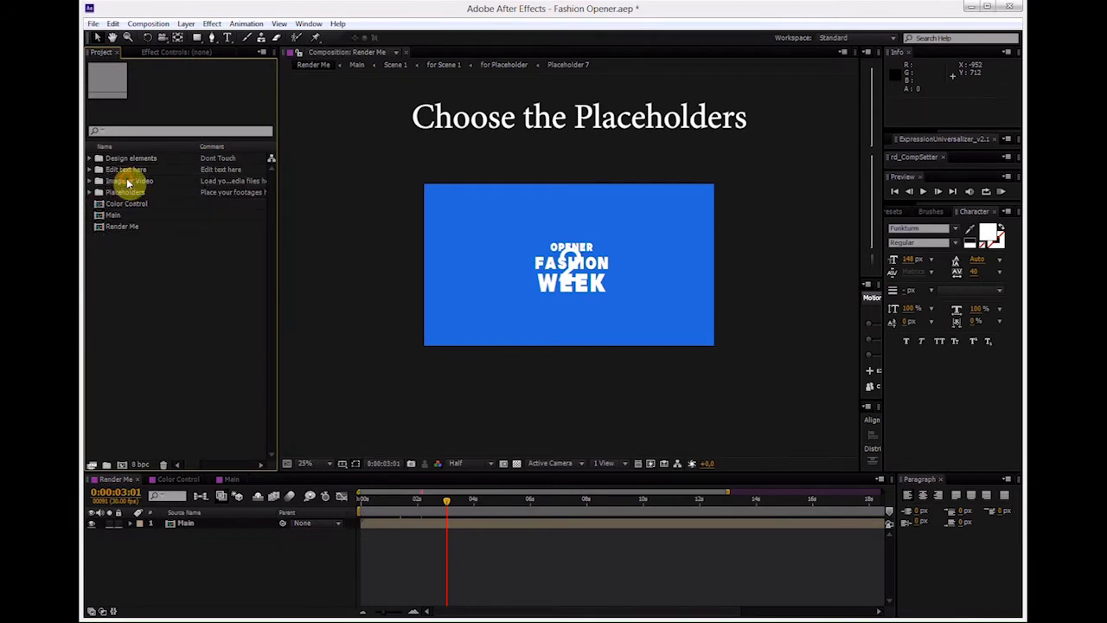
pyautogui.click(102, 193)
pyautogui.click(90, 191)
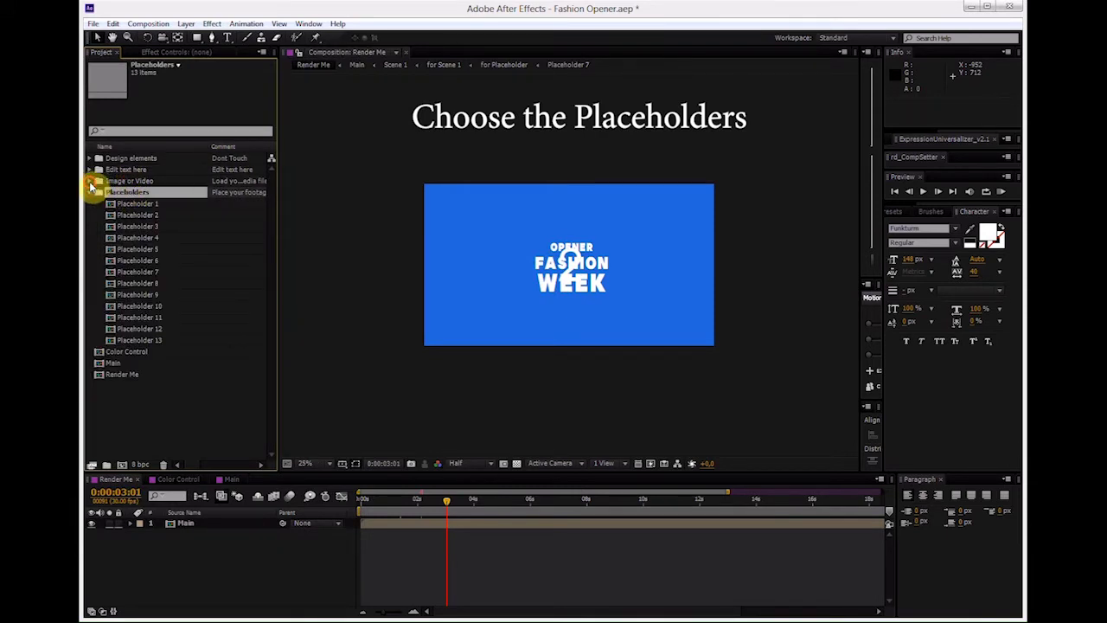
pyautogui.click(89, 180)
pyautogui.click(121, 261)
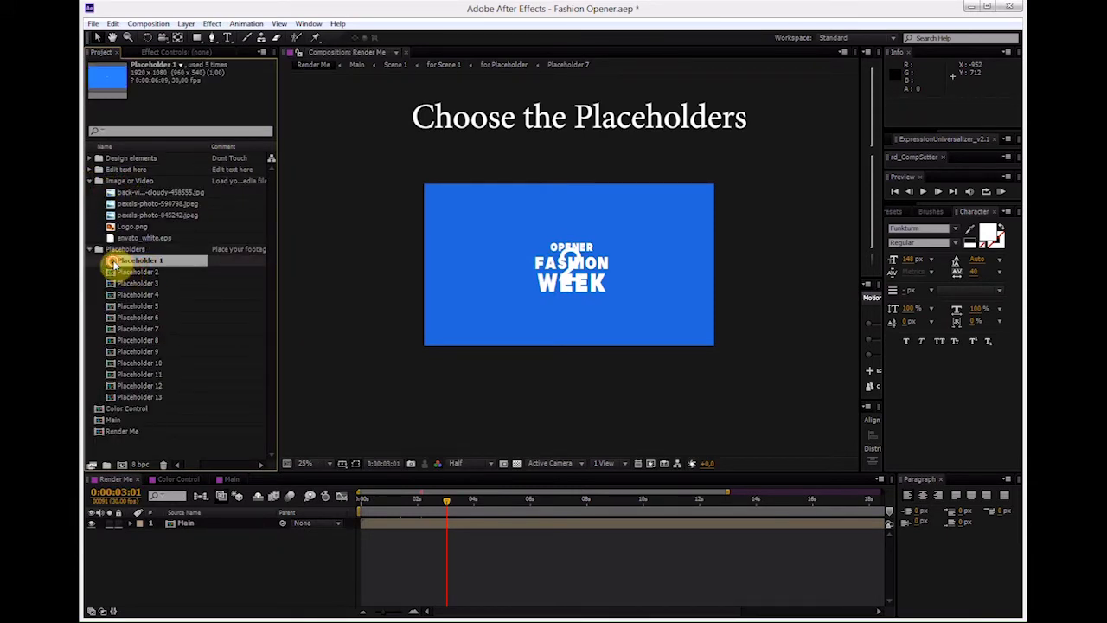
pyautogui.doubleClick(113, 262)
# Step: Place pexels-photo-590798 as the top layer, scale it to 116% and shift it right
pyautogui.moveTo(462, 502); pyautogui.dragTo(481, 501)
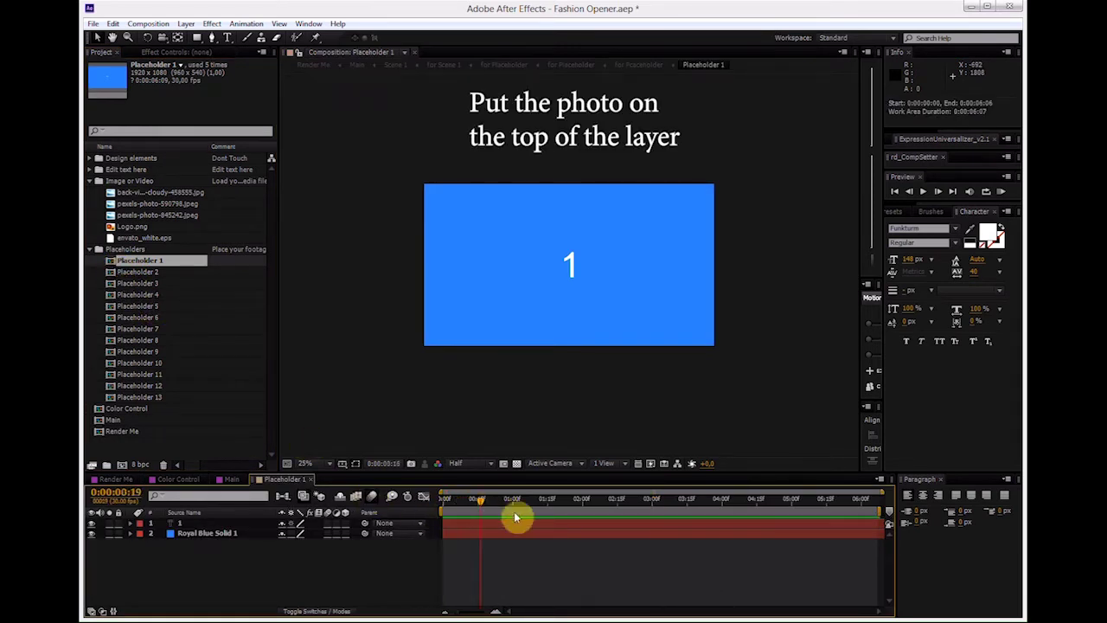
pyautogui.moveTo(134, 204)
pyautogui.mouseDown()
pyautogui.moveTo(165, 278)
pyautogui.moveTo(215, 524)
pyautogui.mouseUp()
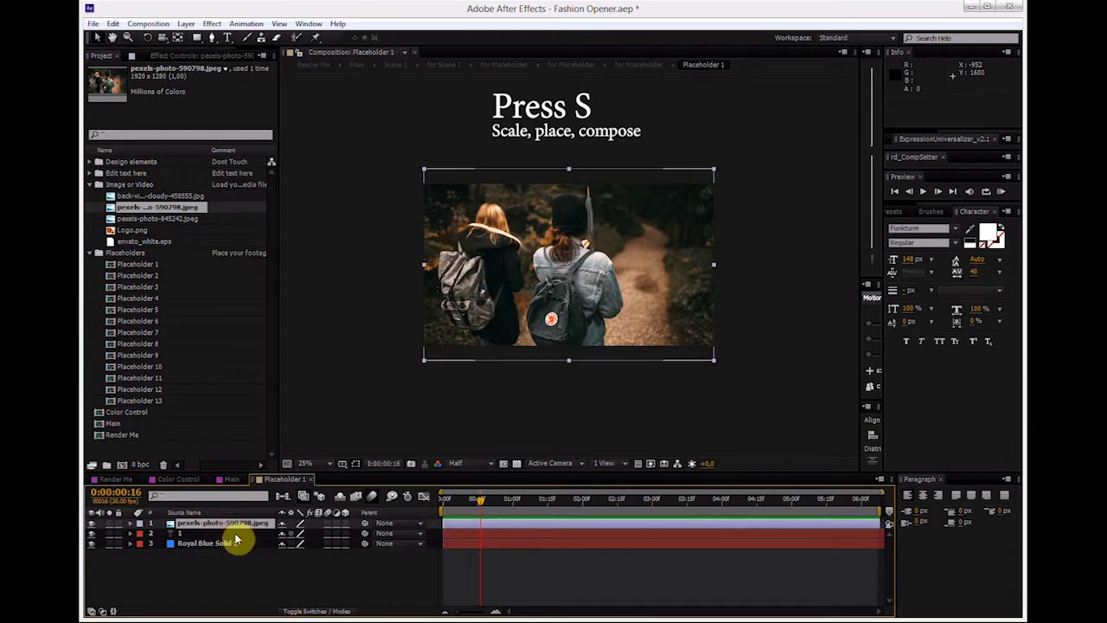
pyautogui.press('s')
pyautogui.moveTo(294, 532); pyautogui.dragTo(313, 533)
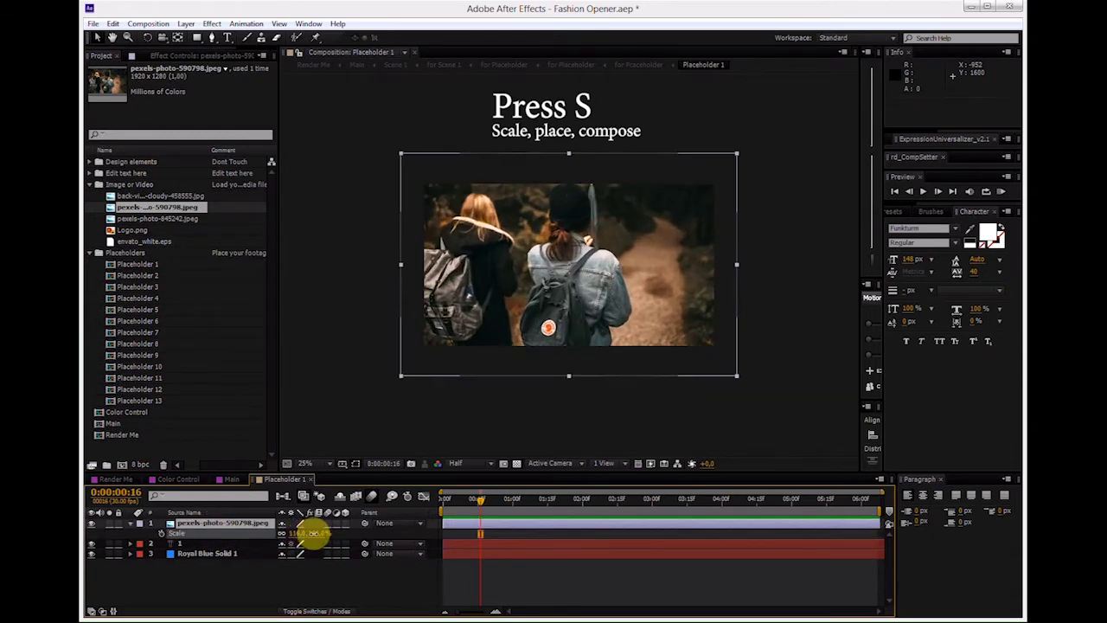
pyautogui.moveTo(663, 239); pyautogui.dragTo(679, 242)
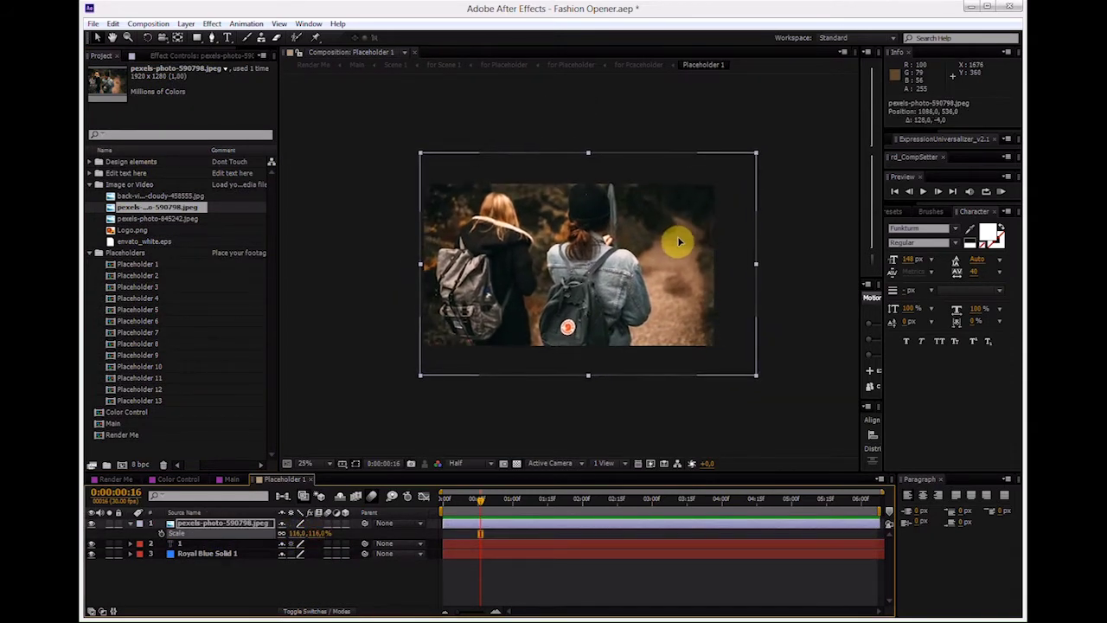
# Step: Return to Render Me, set preview resolution to Third and scrub through the opener
pyautogui.click(111, 478)
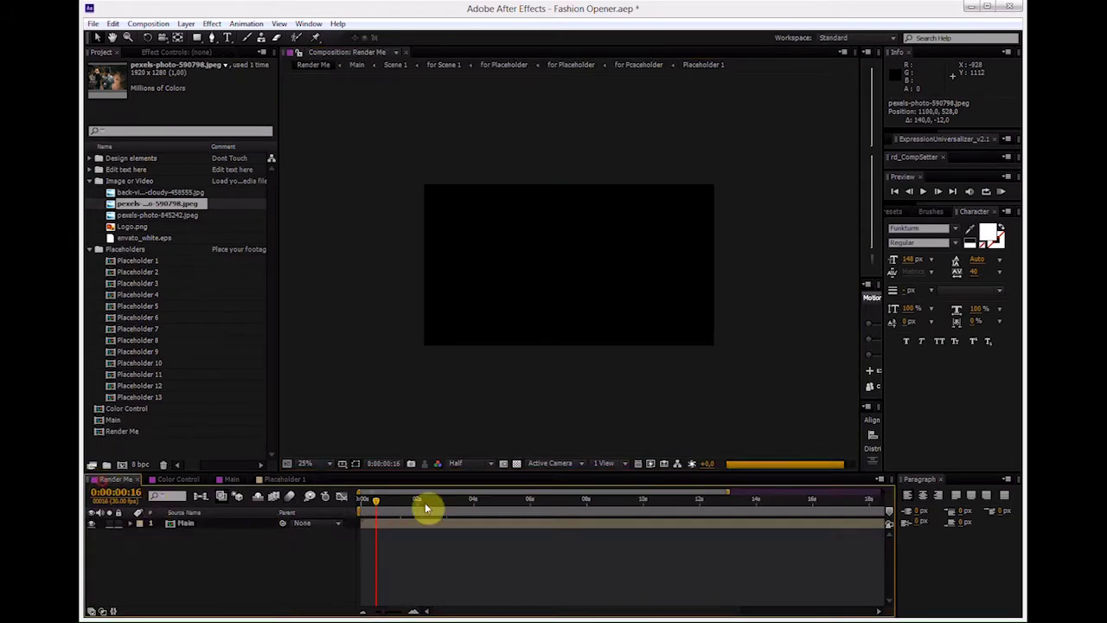
pyautogui.moveTo(426, 508)
pyautogui.mouseDown()
pyautogui.moveTo(352, 516)
pyautogui.moveTo(375, 514)
pyautogui.mouseUp()
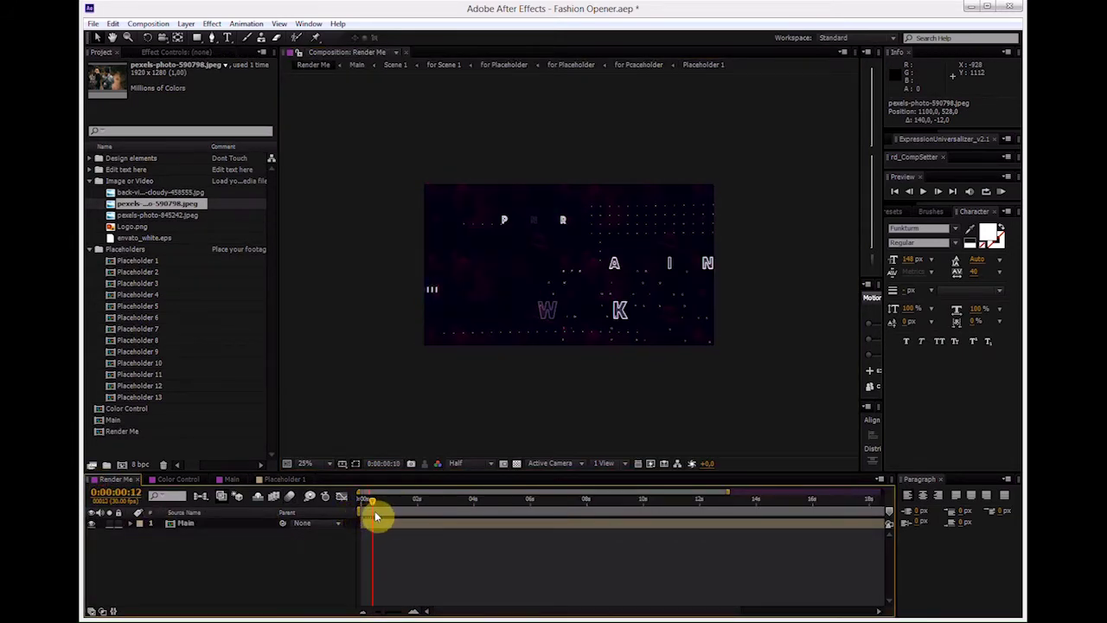
pyautogui.click(475, 464)
pyautogui.click(487, 523)
pyautogui.moveTo(371, 505); pyautogui.dragTo(435, 539)
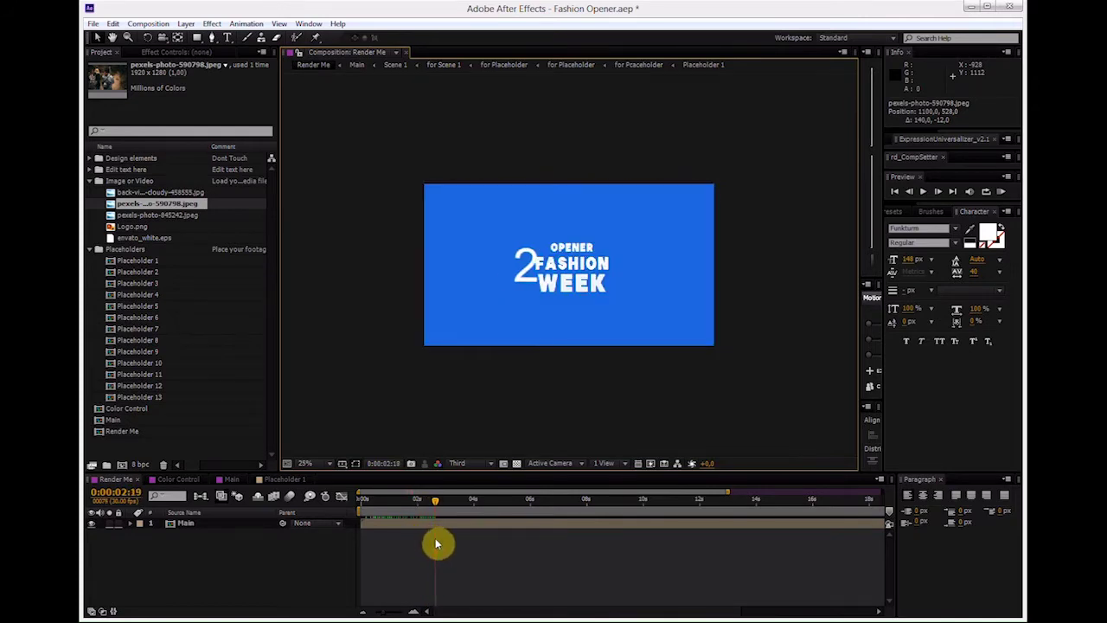
# Step: Put back-view-clouds-cloudy-458555.jpg into the Placeholder 2 composition's timeline
pyautogui.doubleClick(149, 273)
pyautogui.moveTo(138, 192)
pyautogui.mouseDown()
pyautogui.moveTo(227, 537)
pyautogui.moveTo(201, 543)
pyautogui.mouseUp()
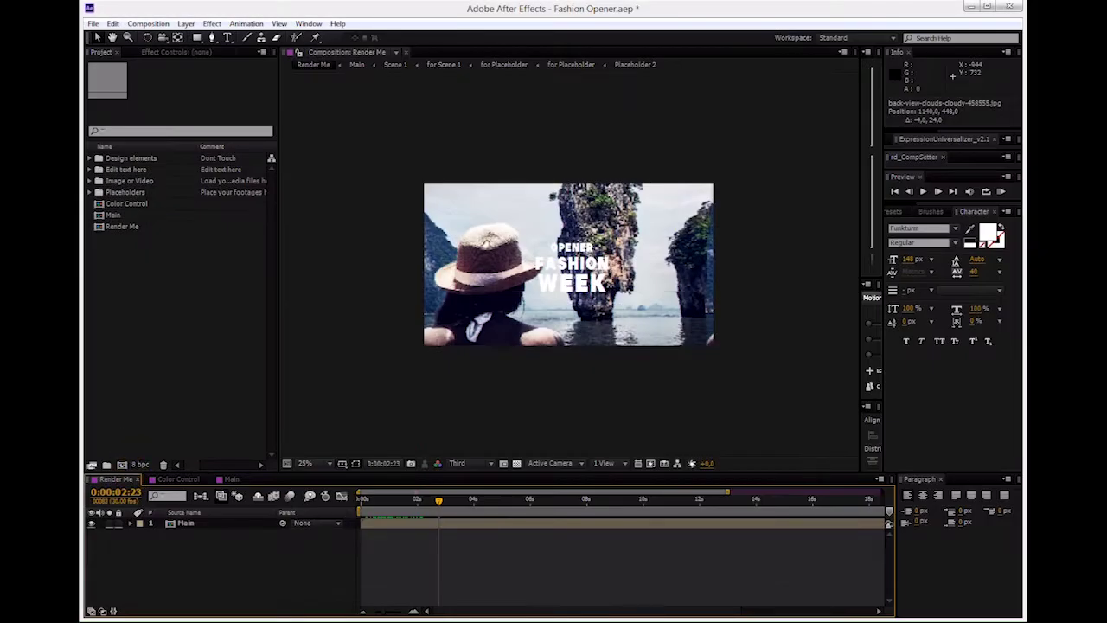
pyautogui.click(90, 171)
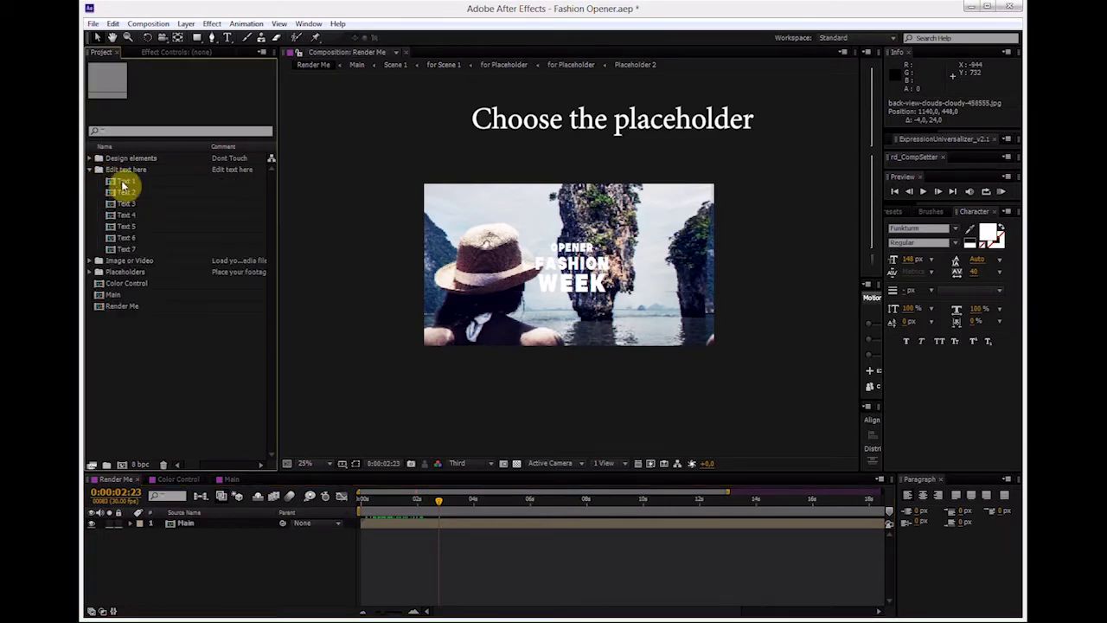
# Step: Open the Text 1 composition and begin retyping its OPENER title line
pyautogui.click(125, 182)
pyautogui.doubleClick(112, 181)
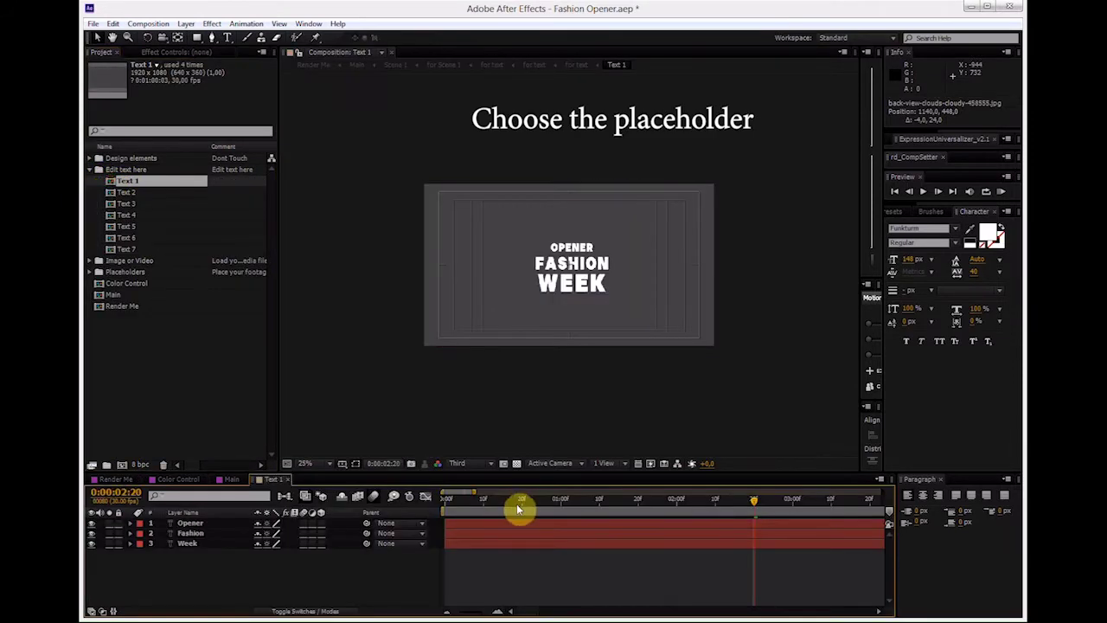
pyautogui.moveTo(519, 501)
pyautogui.mouseDown()
pyautogui.moveTo(444, 523)
pyautogui.moveTo(622, 537)
pyautogui.mouseUp()
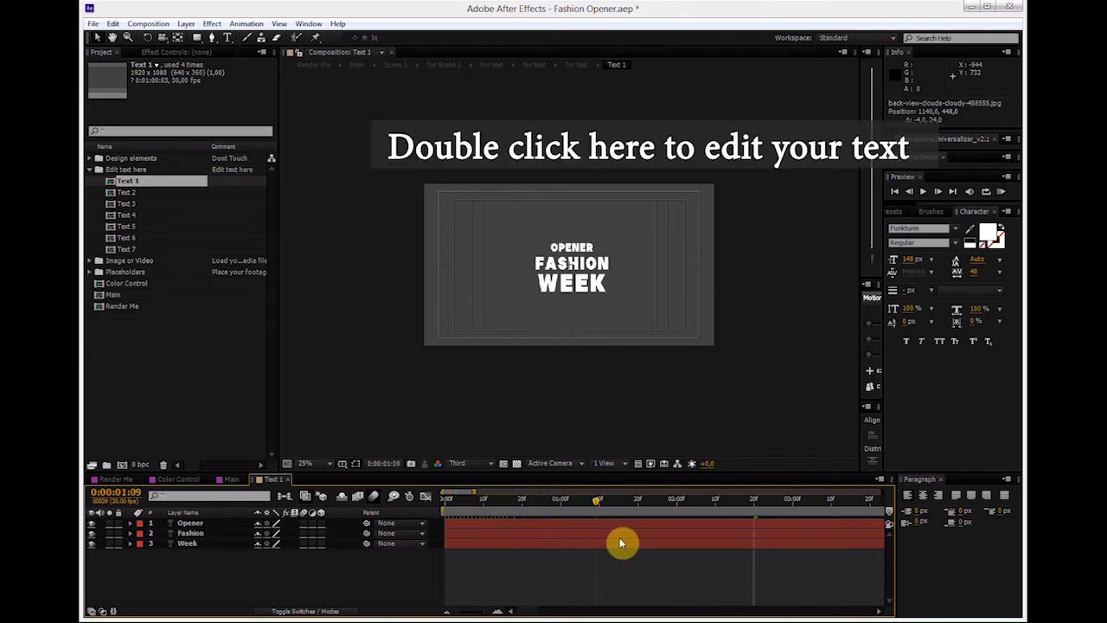
pyautogui.doubleClick(193, 525)
pyautogui.write('YOUR TEX')
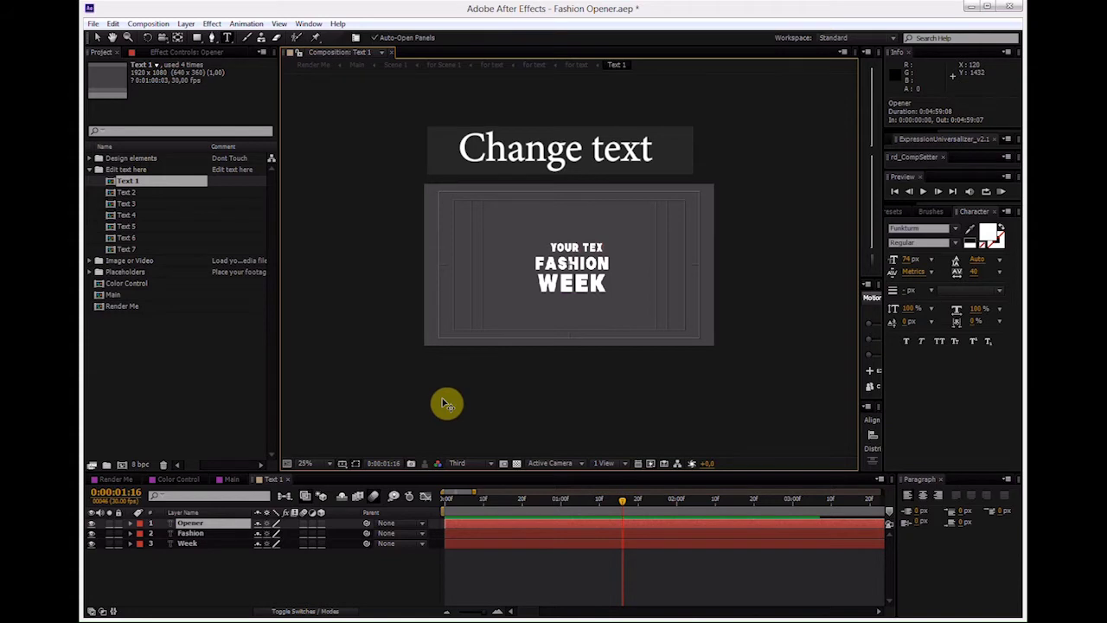
# Step: Rewrite the three title lines to read YOUR TEXT, COMMENT and NOTATION
pyautogui.write('T')
pyautogui.click(156, 576)
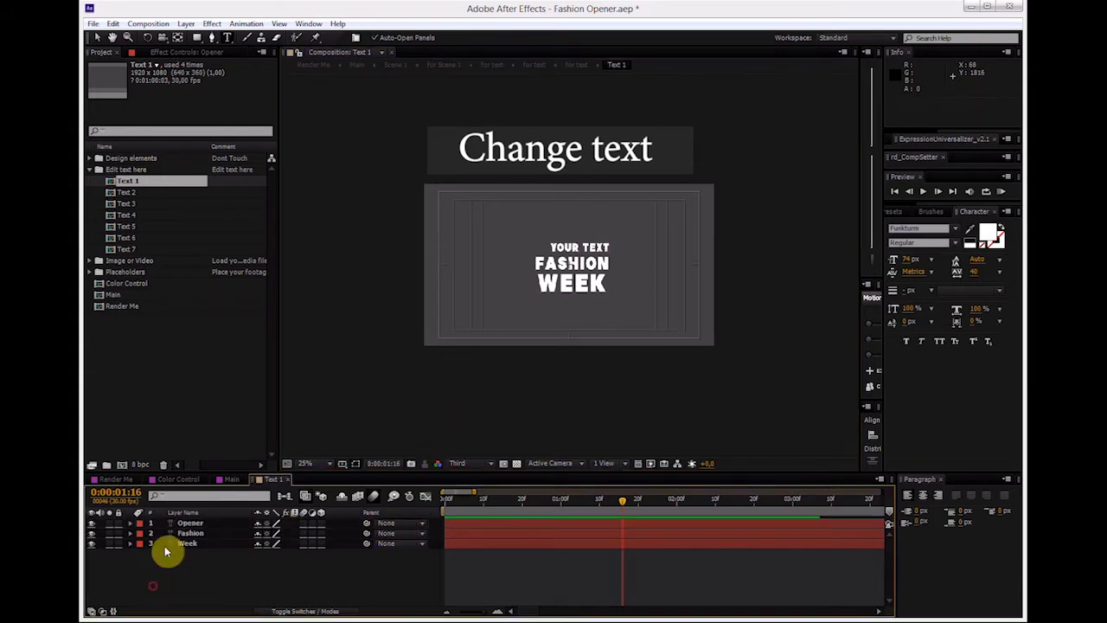
pyautogui.click(186, 534)
pyautogui.write('COMMENT')
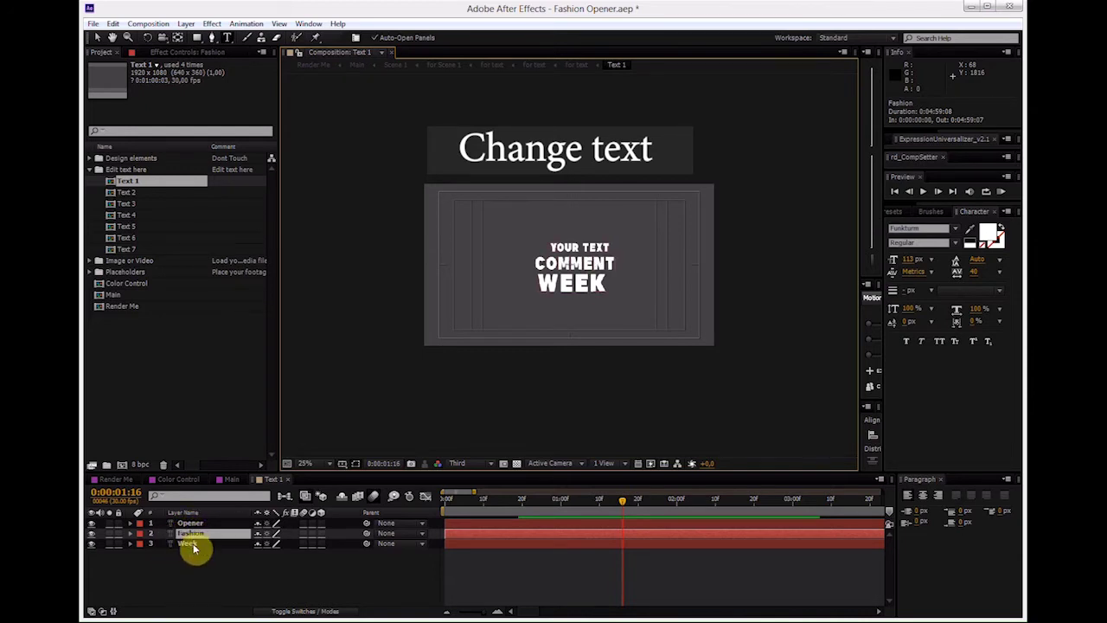
pyautogui.click(192, 545)
pyautogui.write('NOTATI')
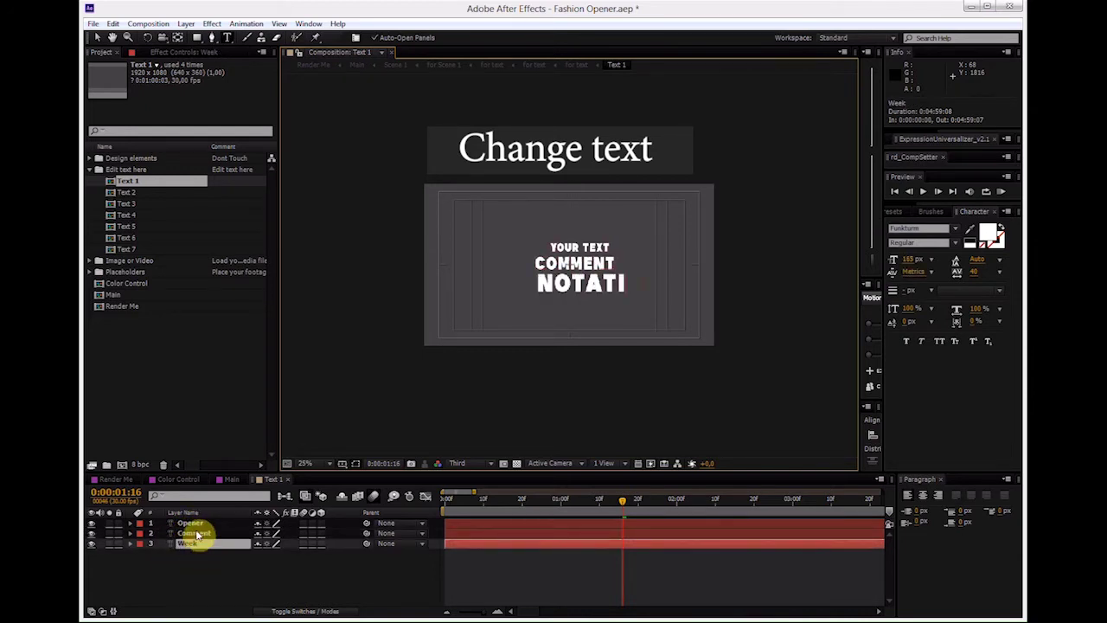
pyautogui.write('ON')
pyautogui.click(220, 581)
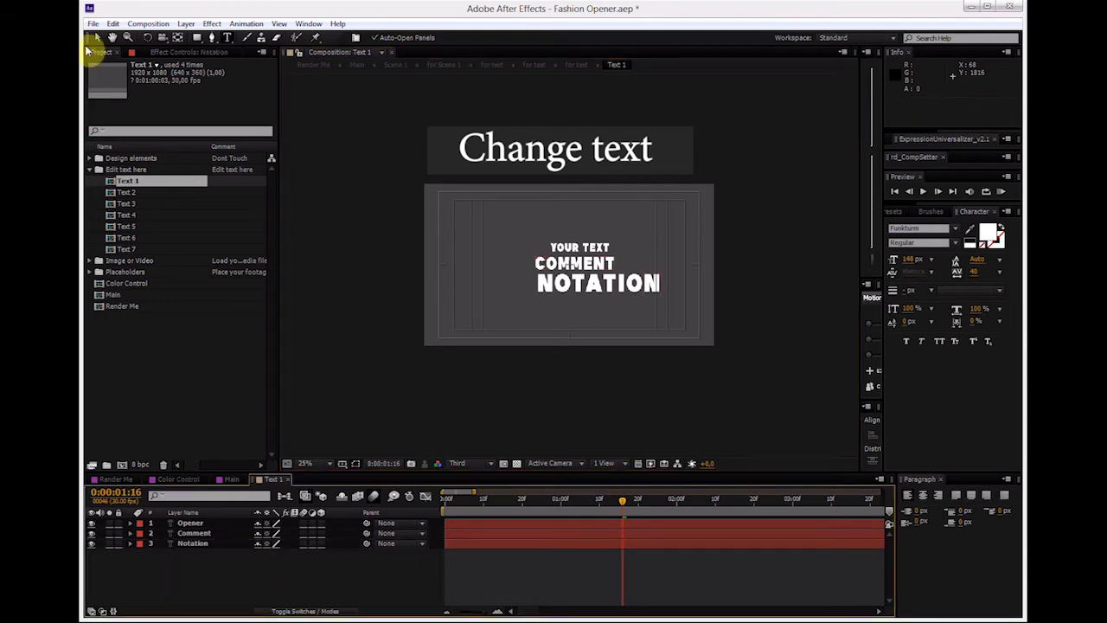
# Step: Nudge the YOUR TEXT and NOTATION lines left to align, then shift all three left
pyautogui.click(95, 38)
pyautogui.scroll(2, 601, 259)
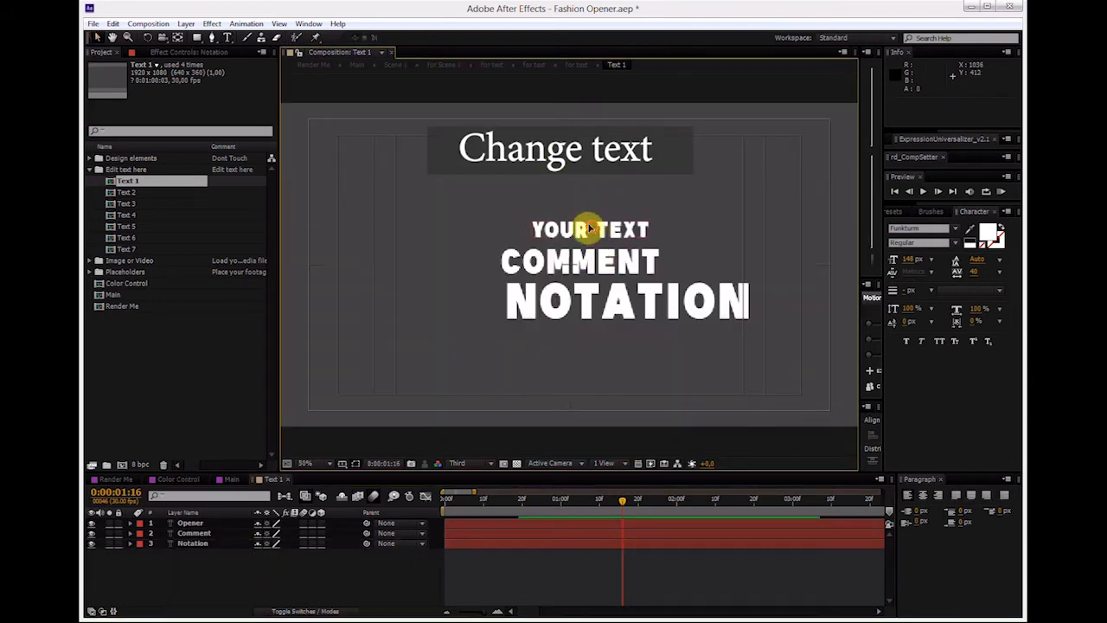
pyautogui.moveTo(588, 227); pyautogui.dragTo(573, 230)
pyautogui.moveTo(592, 309); pyautogui.dragTo(559, 313)
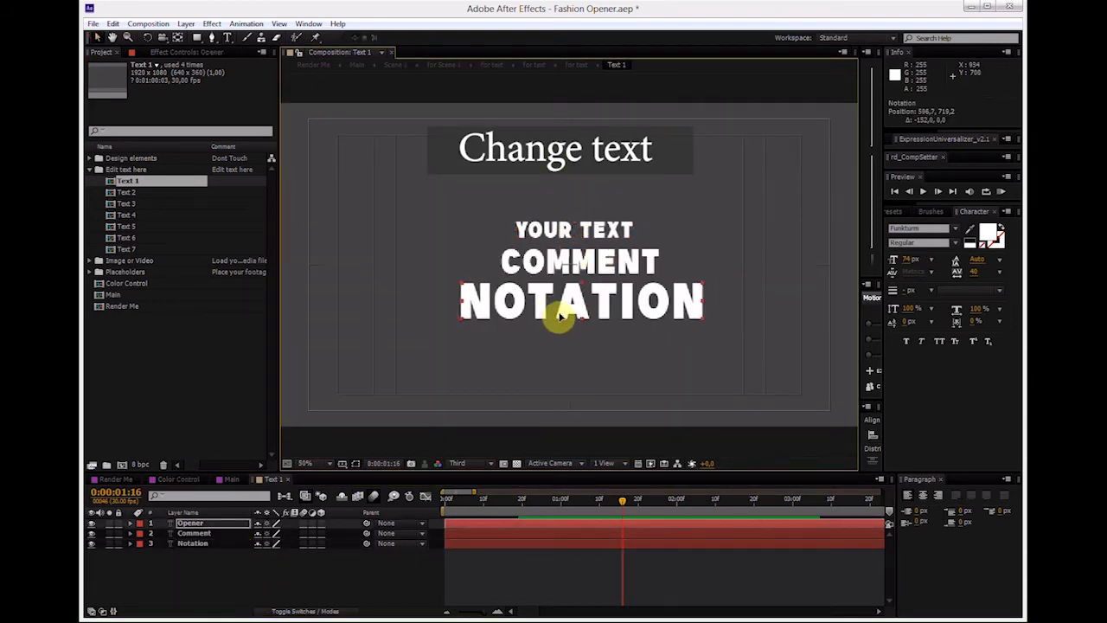
pyautogui.hotkey('ctrl', 'a')
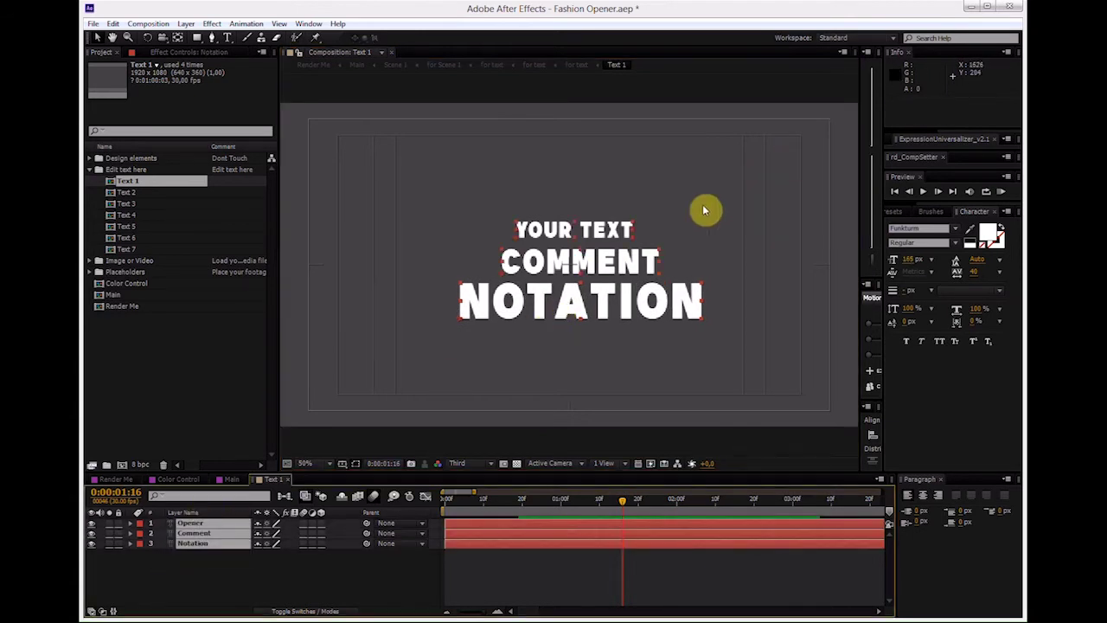
pyautogui.moveTo(643, 260); pyautogui.dragTo(636, 260)
pyautogui.press(',')
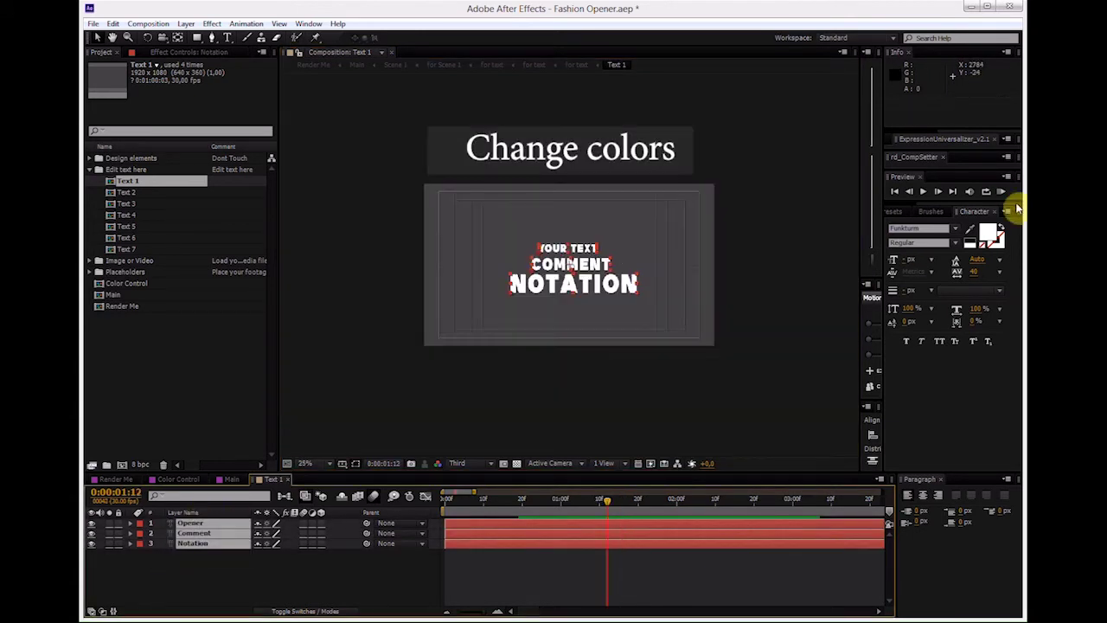
# Step: Change the title text fill colour to yellow (FFF71D)
pyautogui.click(996, 228)
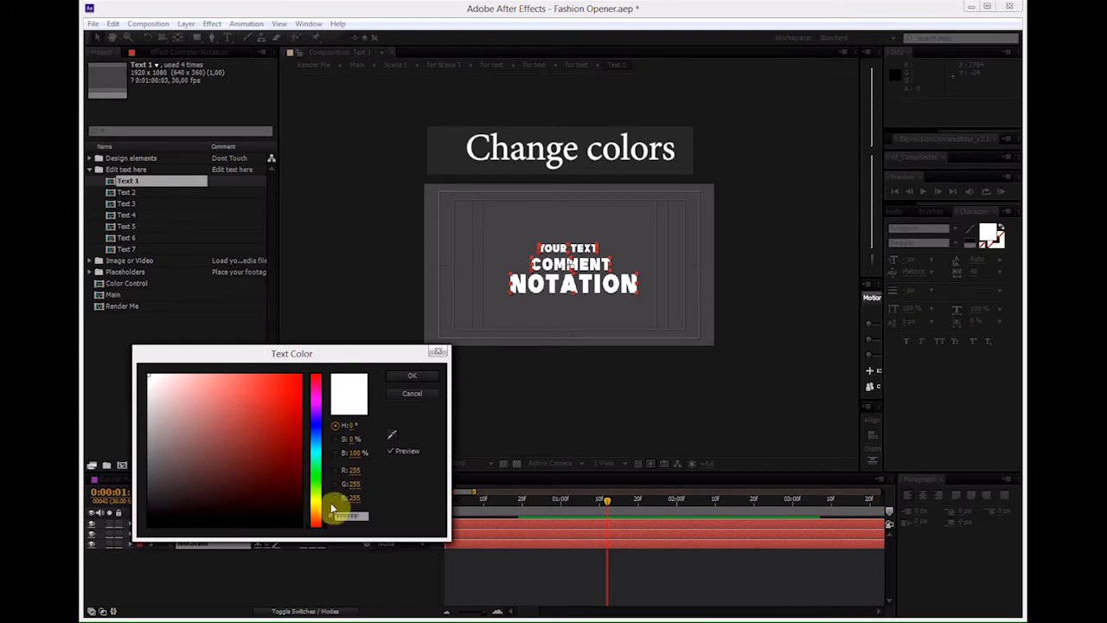
pyautogui.click(316, 509)
pyautogui.moveTo(202, 421); pyautogui.dragTo(214, 399)
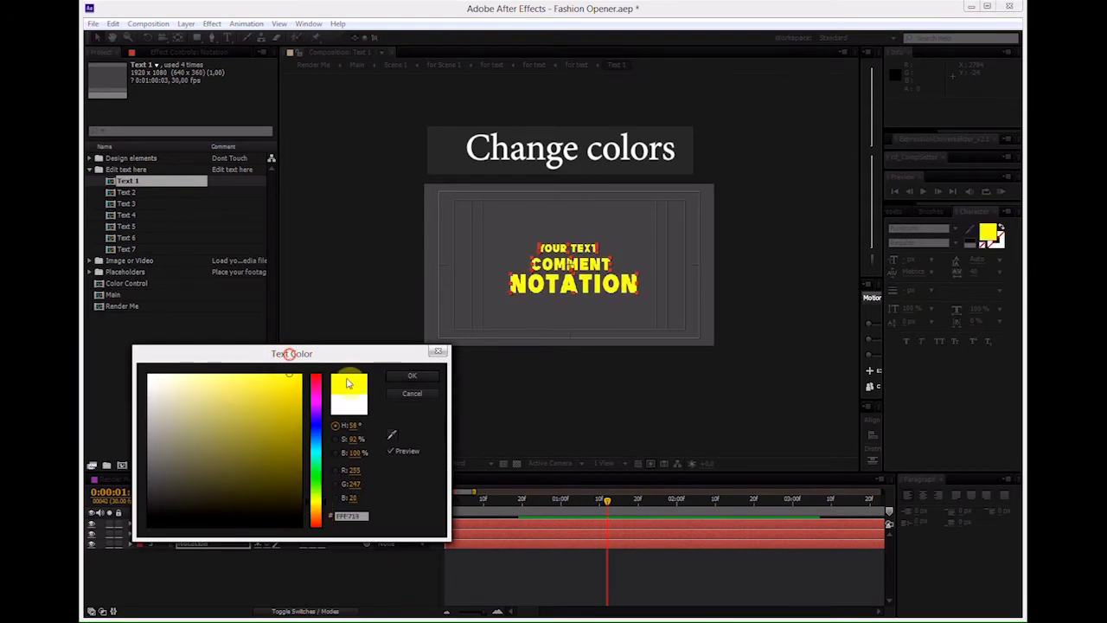
pyautogui.click(412, 375)
pyautogui.click(294, 577)
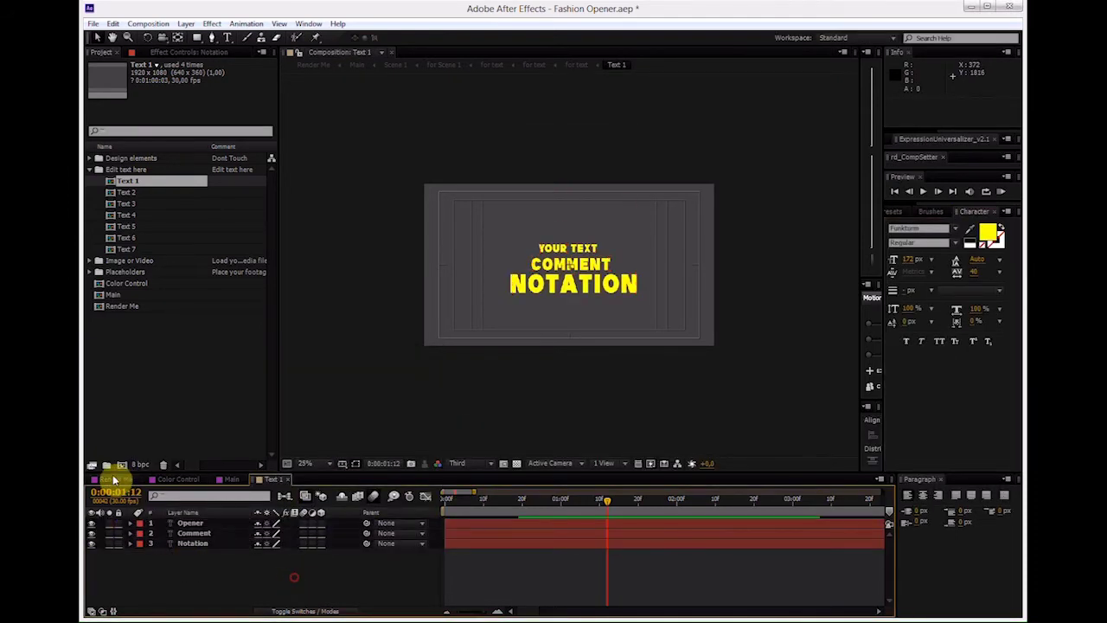
pyautogui.click(114, 480)
# Step: Preview the yellow title in Render Me, then open the Color Control composition
pyautogui.moveTo(407, 508); pyautogui.dragTo(368, 505)
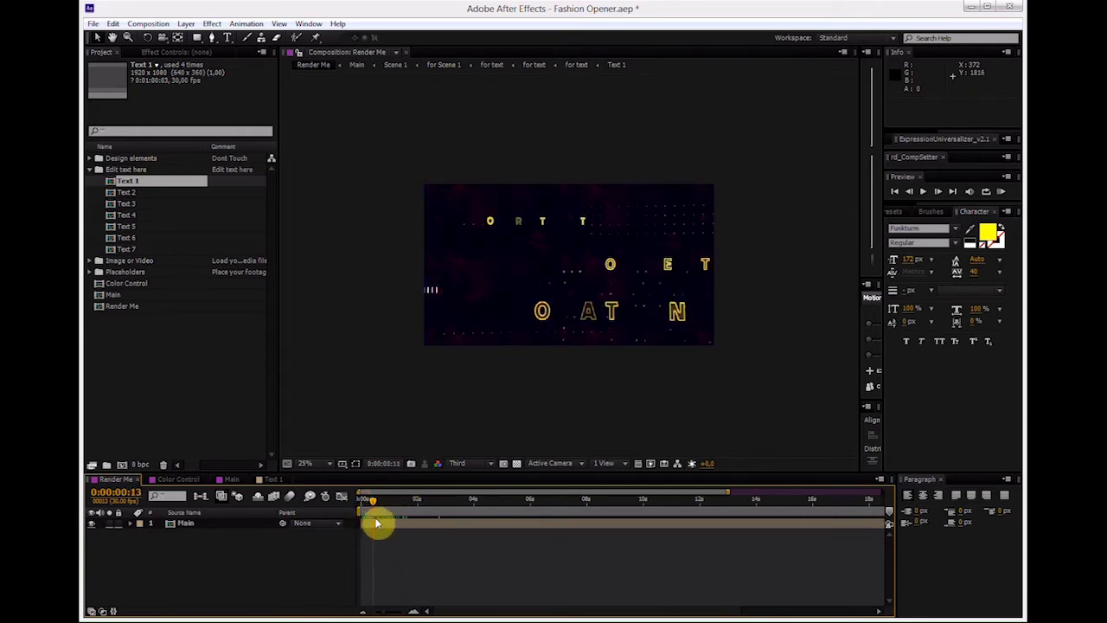
pyautogui.moveTo(367, 519)
pyautogui.mouseDown()
pyautogui.moveTo(381, 526)
pyautogui.moveTo(376, 516)
pyautogui.mouseUp()
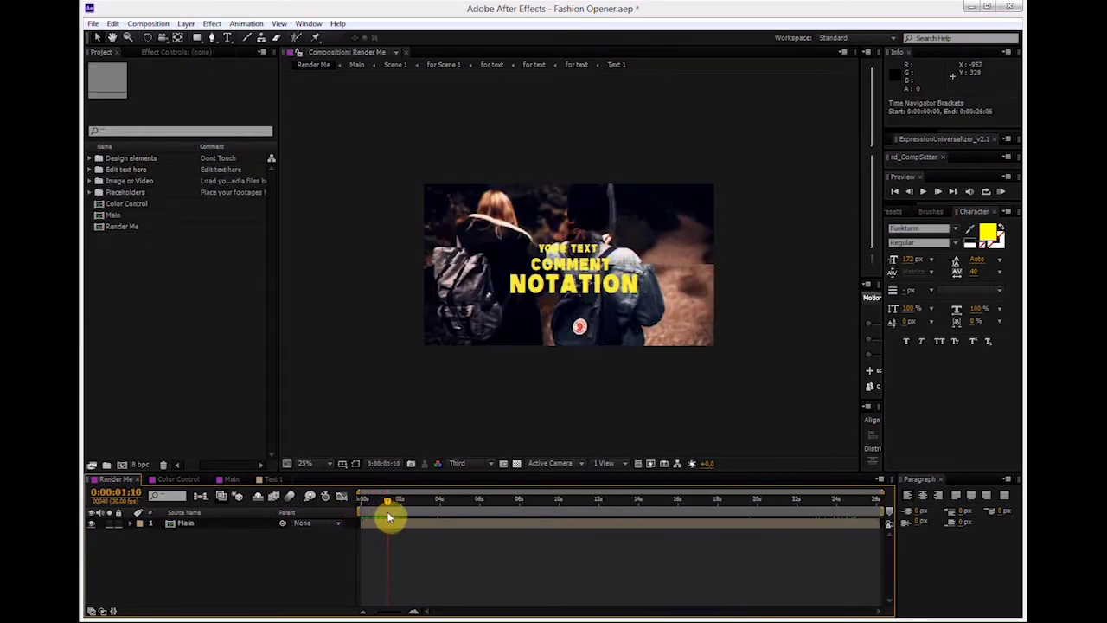
pyautogui.click(218, 285)
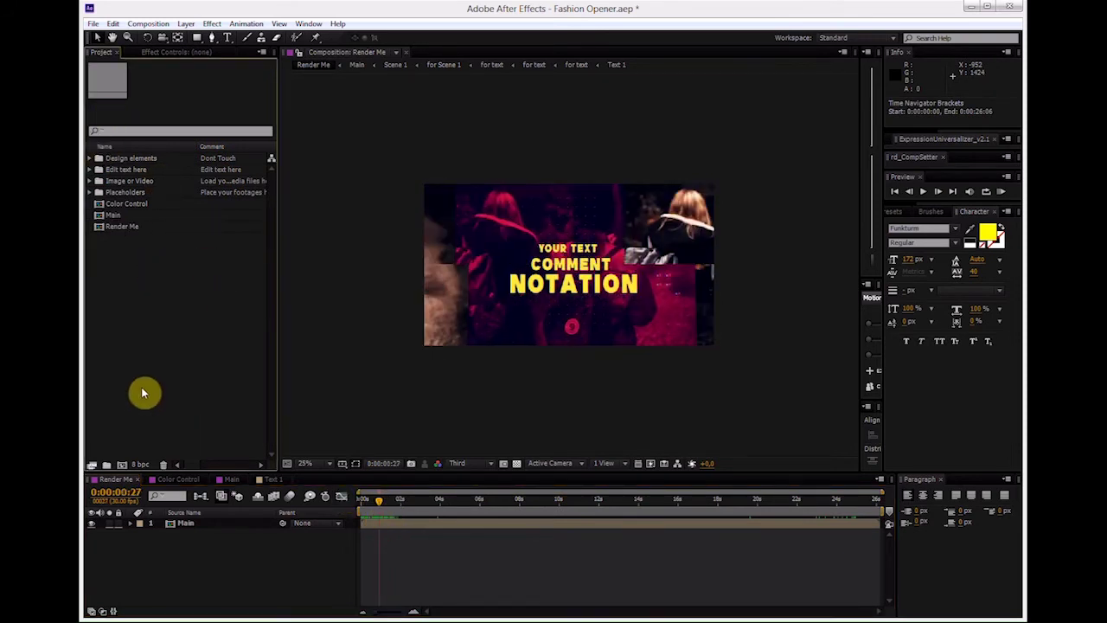
pyautogui.doubleClick(128, 206)
pyautogui.moveTo(363, 510)
pyautogui.mouseDown()
pyautogui.moveTo(354, 501)
pyautogui.moveTo(355, 517)
pyautogui.mouseUp()
# Step: Open the Color Control layer's effect controls and set Color Filter to teal-green
pyautogui.click(209, 523)
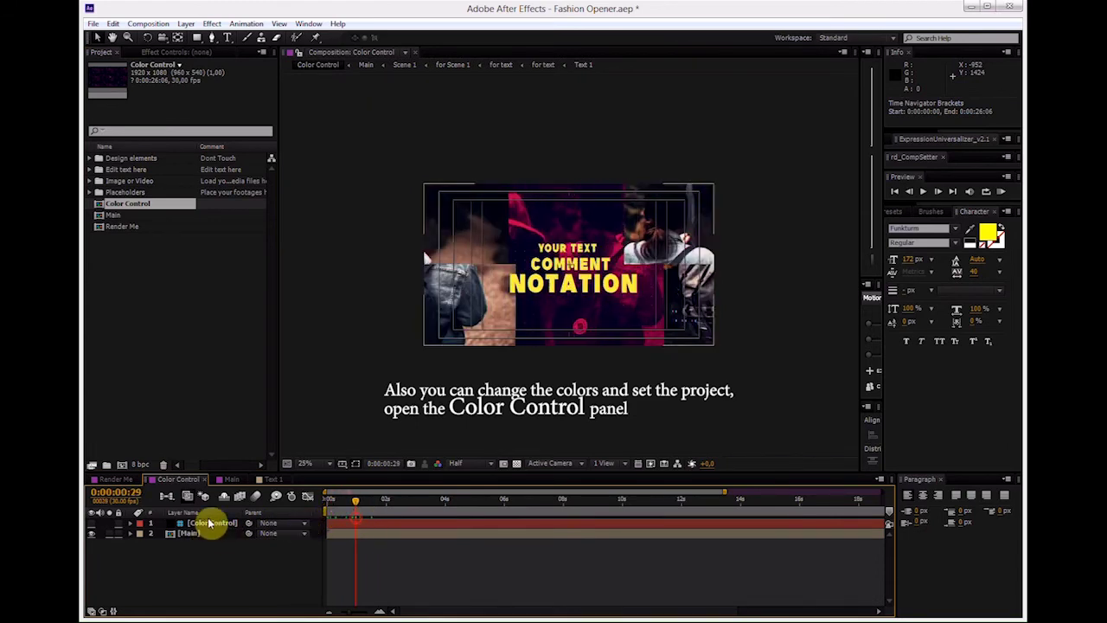
pyautogui.rightClick(208, 524)
pyautogui.click(277, 275)
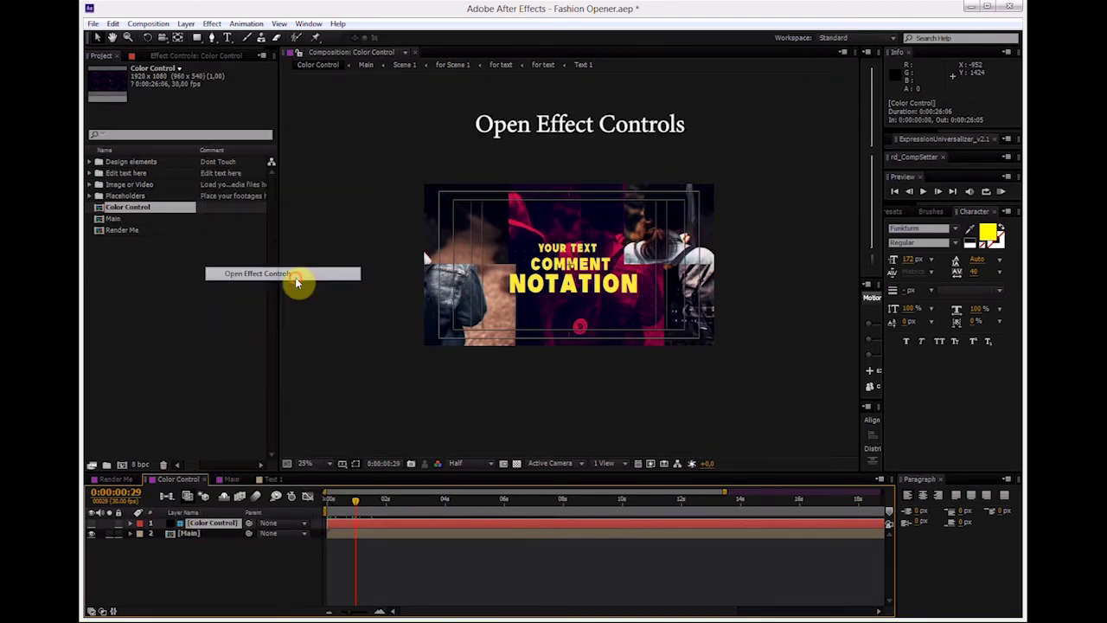
pyautogui.click(147, 79)
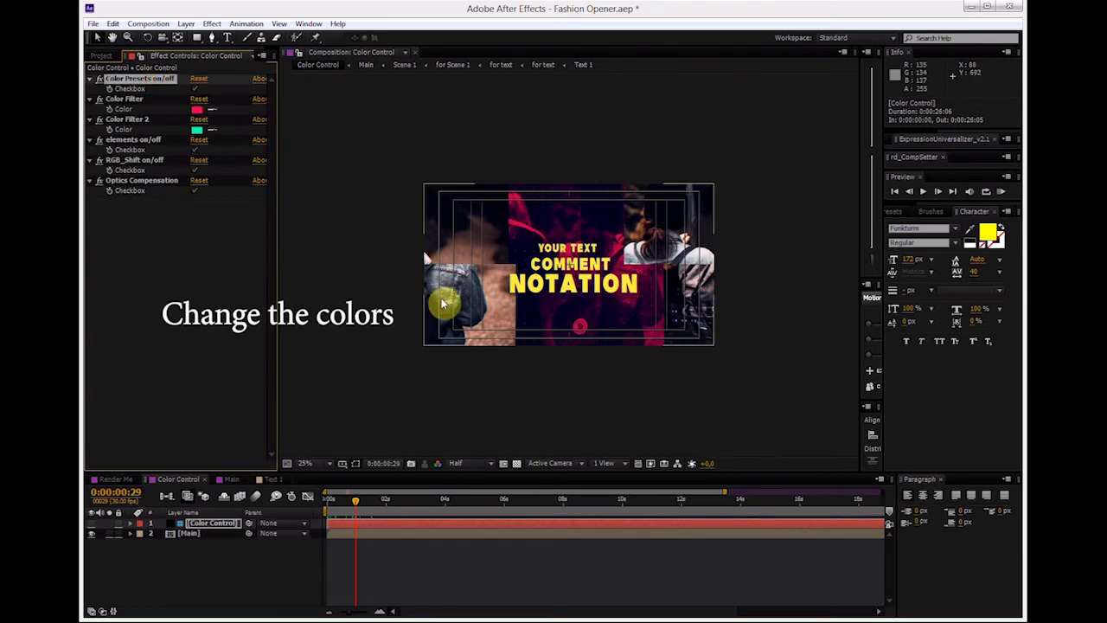
pyautogui.press('.')
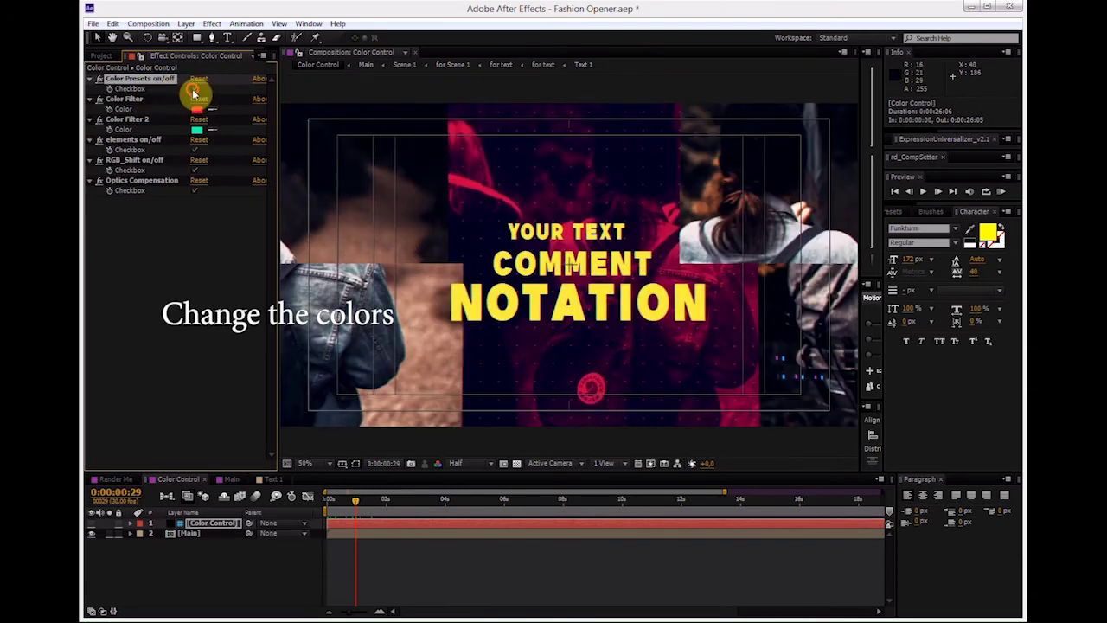
pyautogui.click(194, 90)
pyautogui.click(194, 90)
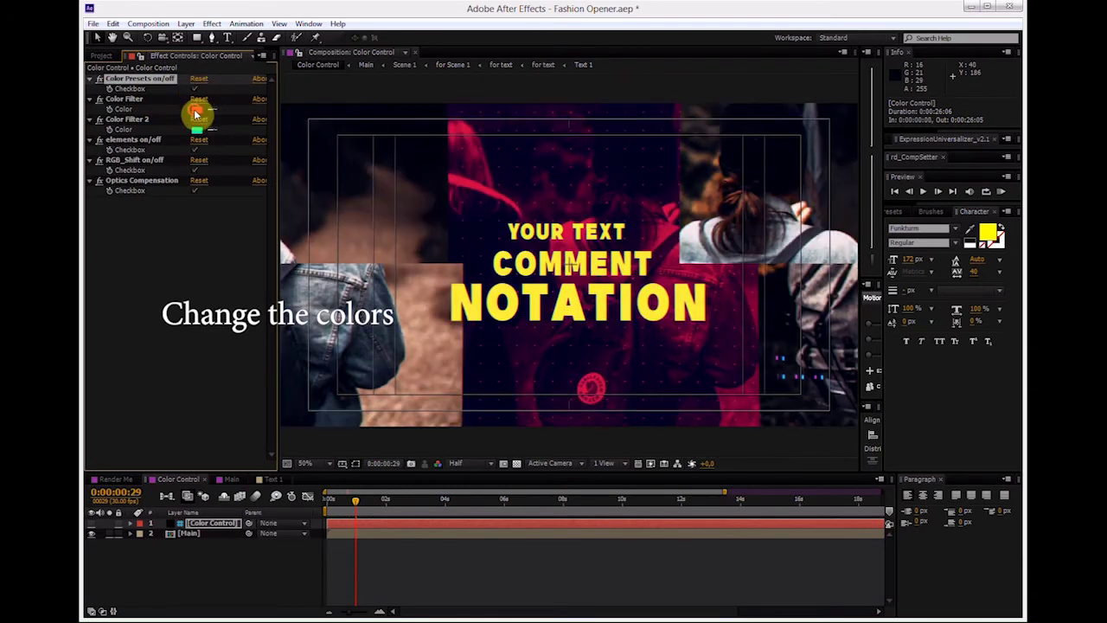
pyautogui.click(197, 109)
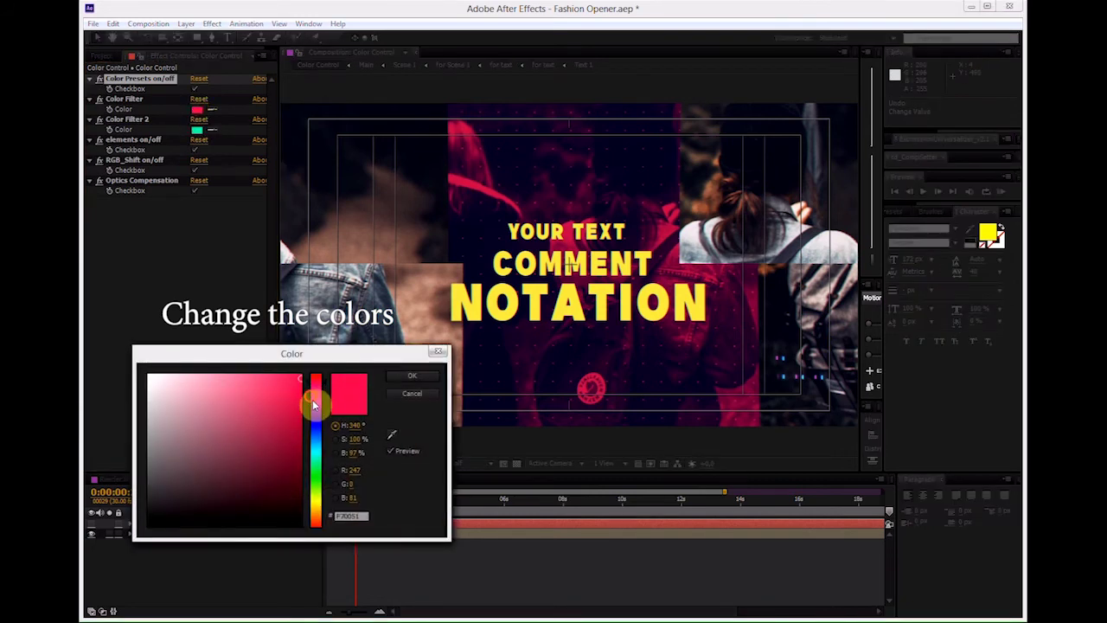
pyautogui.moveTo(314, 404); pyautogui.dragTo(312, 471)
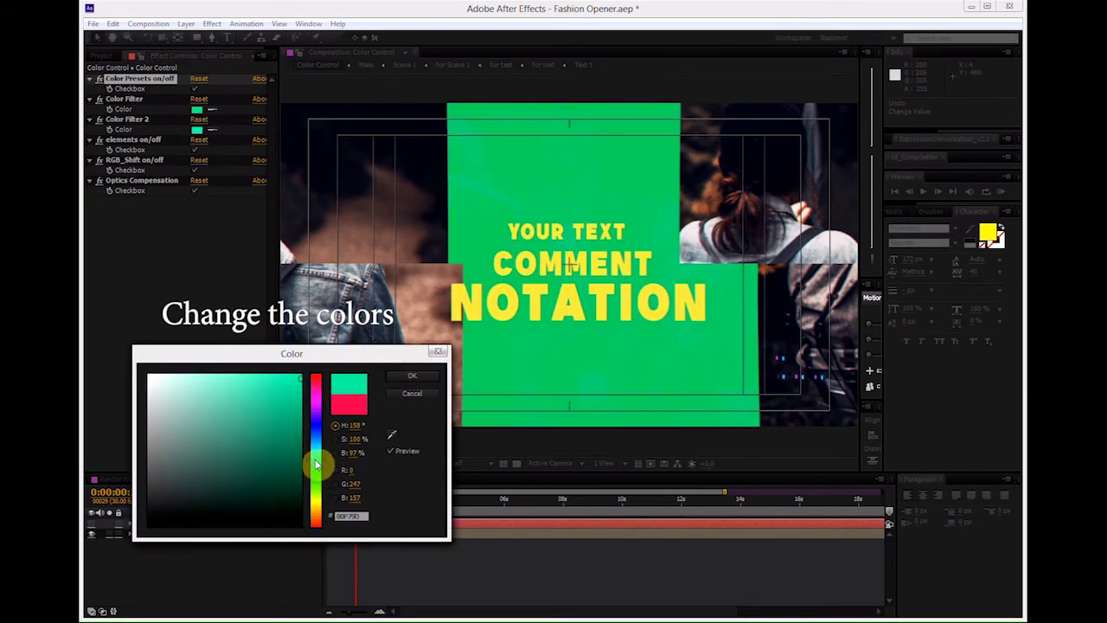
pyautogui.click(407, 377)
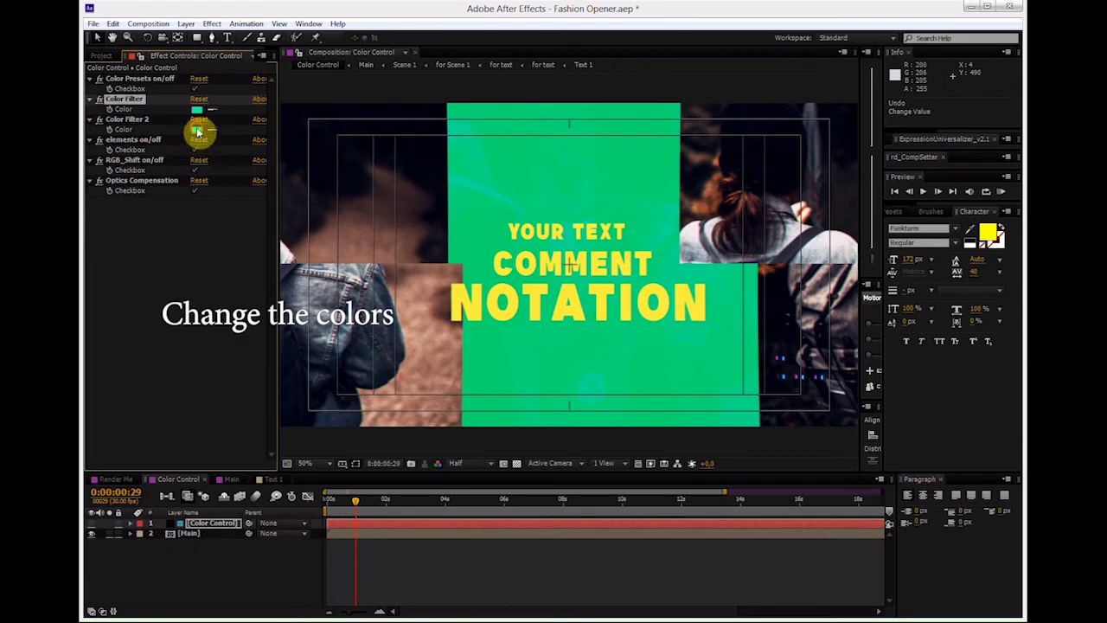
# Step: Set Color Filter 2 to a deep blue, fine-tuning its hue
pyautogui.click(199, 129)
pyautogui.moveTo(340, 440); pyautogui.dragTo(320, 426)
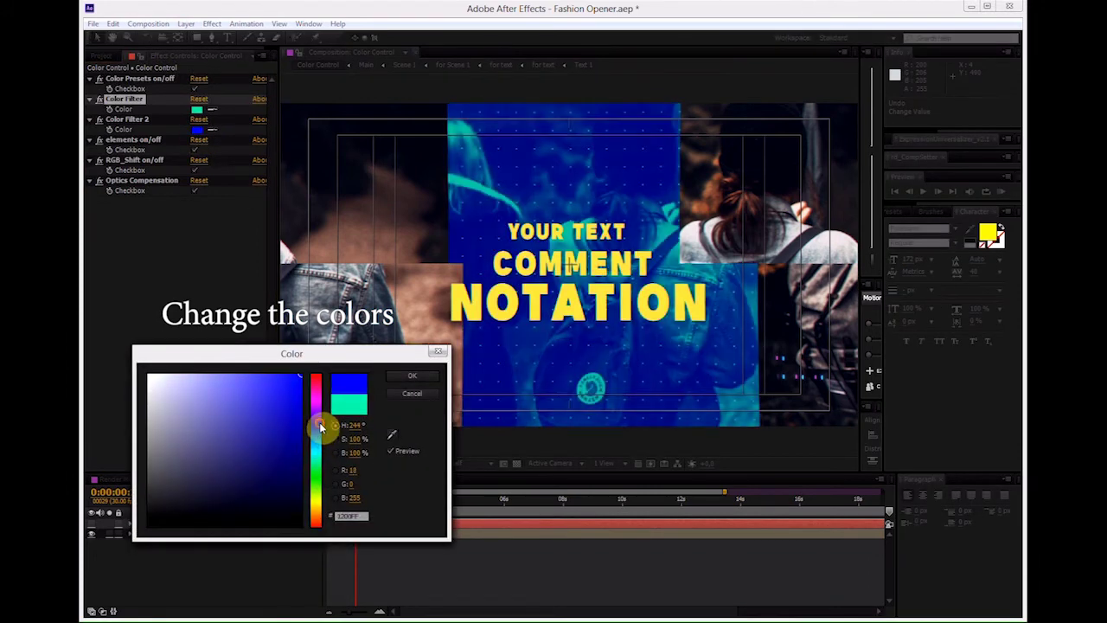
pyautogui.click(412, 375)
pyautogui.click(134, 242)
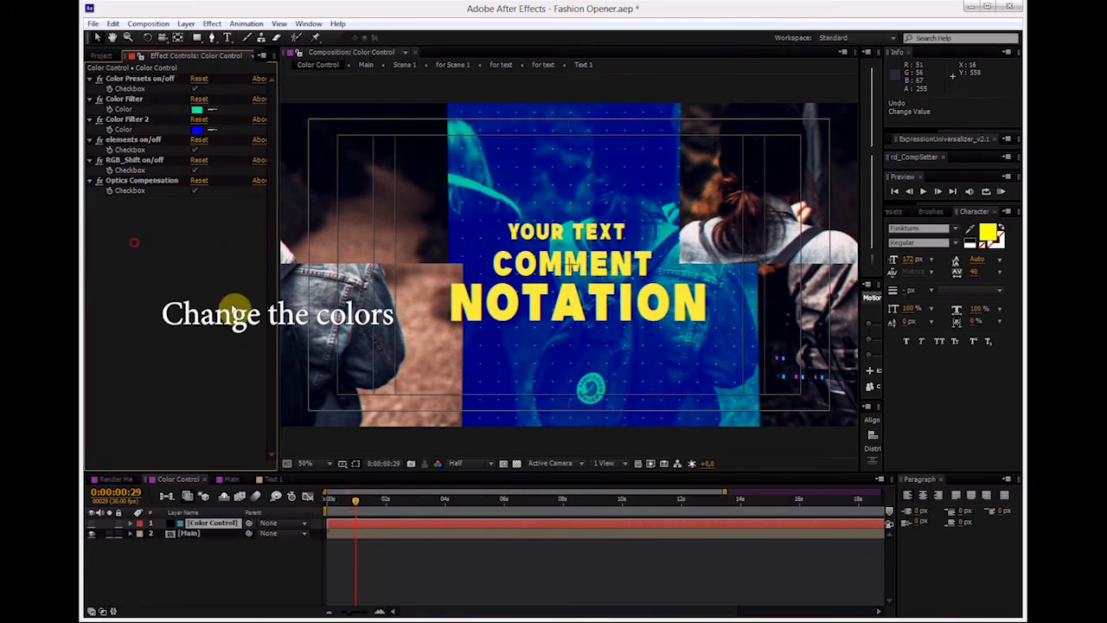
pyautogui.click(197, 129)
pyautogui.moveTo(319, 396); pyautogui.dragTo(312, 423)
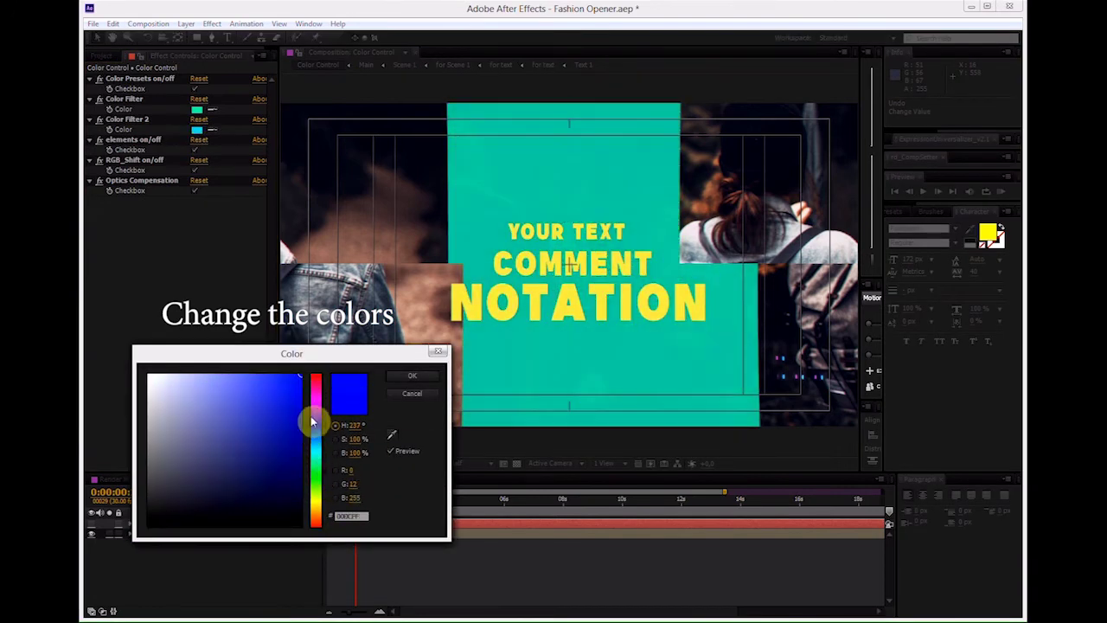
pyautogui.click(411, 378)
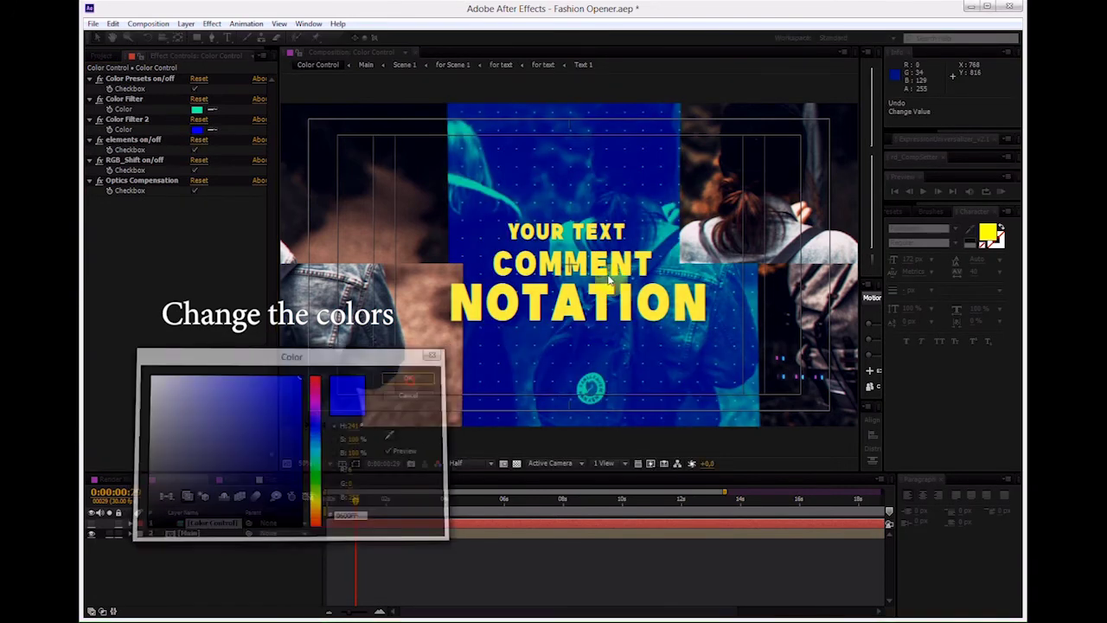
pyautogui.click(145, 139)
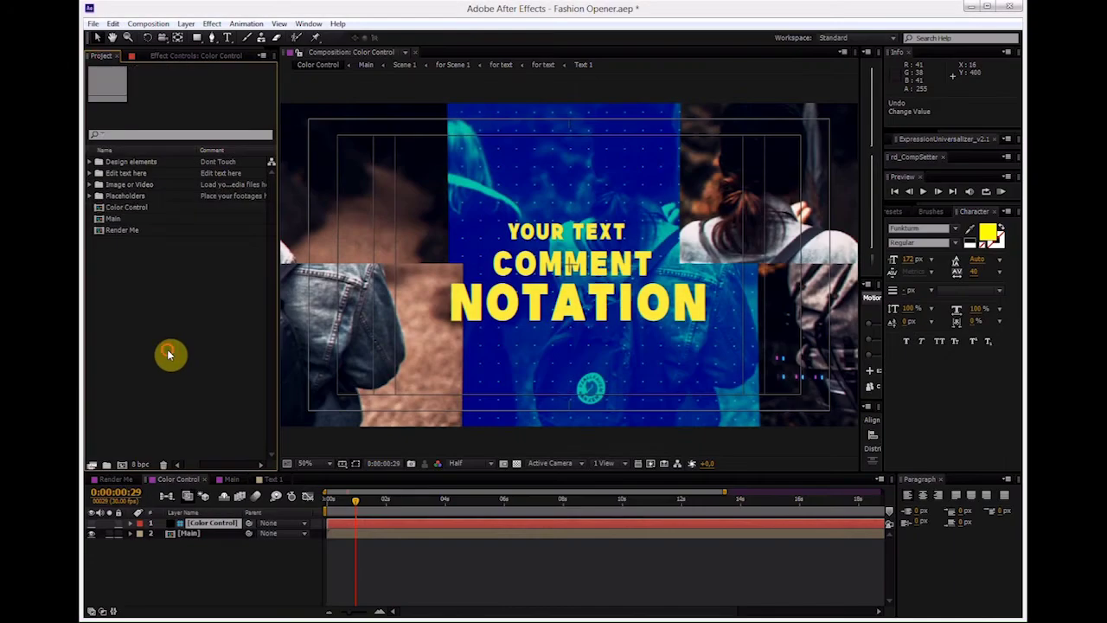
# Step: Add the Render Me composition to the Render Queue from the Composition menu
pyautogui.click(117, 478)
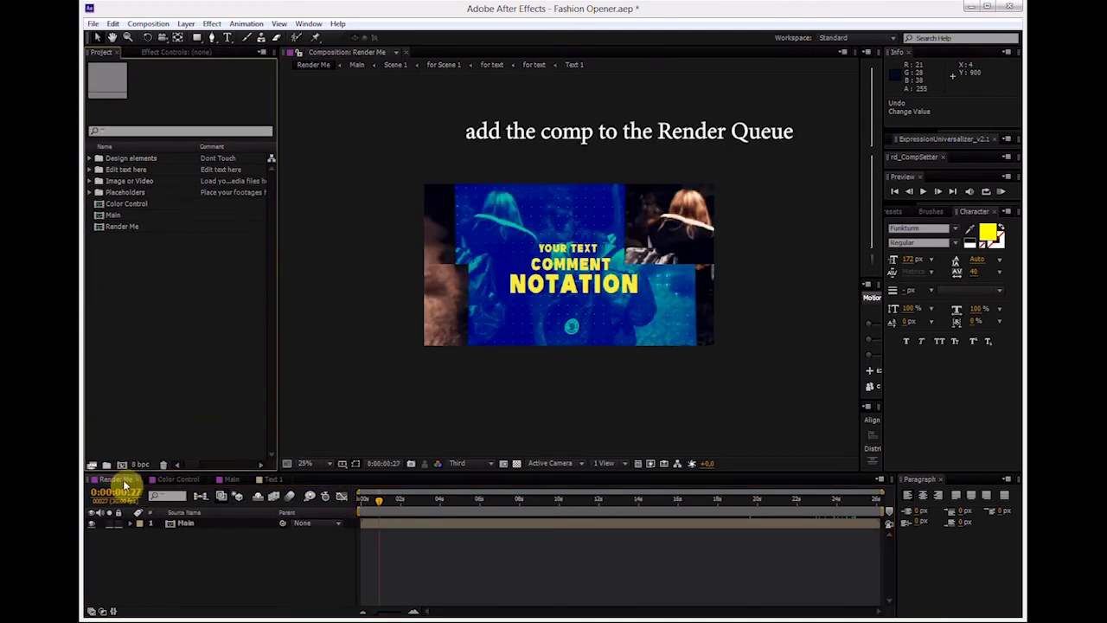
pyautogui.click(95, 490)
pyautogui.click(145, 25)
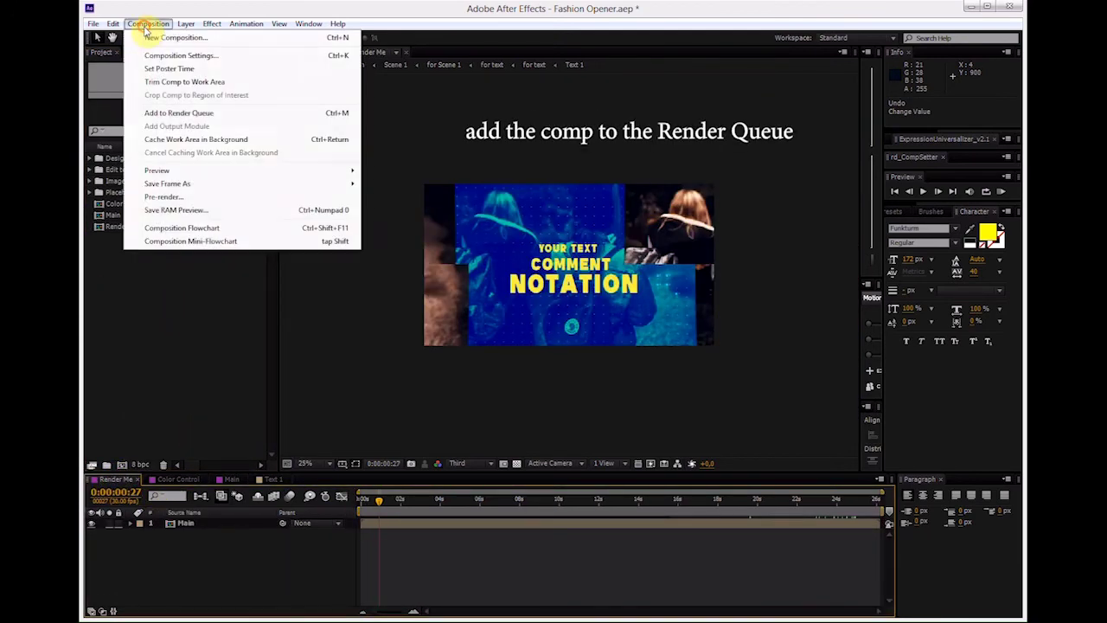
pyautogui.click(173, 113)
# Step: Set the output module to QuickTime with Resize and Audio Output, then render Render Me.mov
pyautogui.click(181, 557)
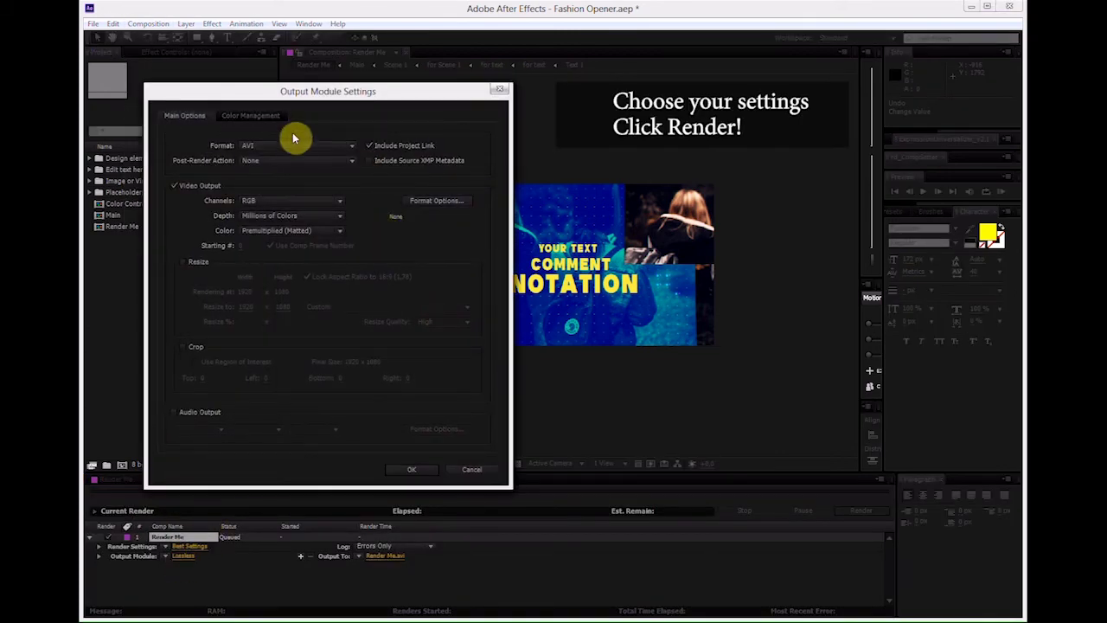
pyautogui.click(292, 144)
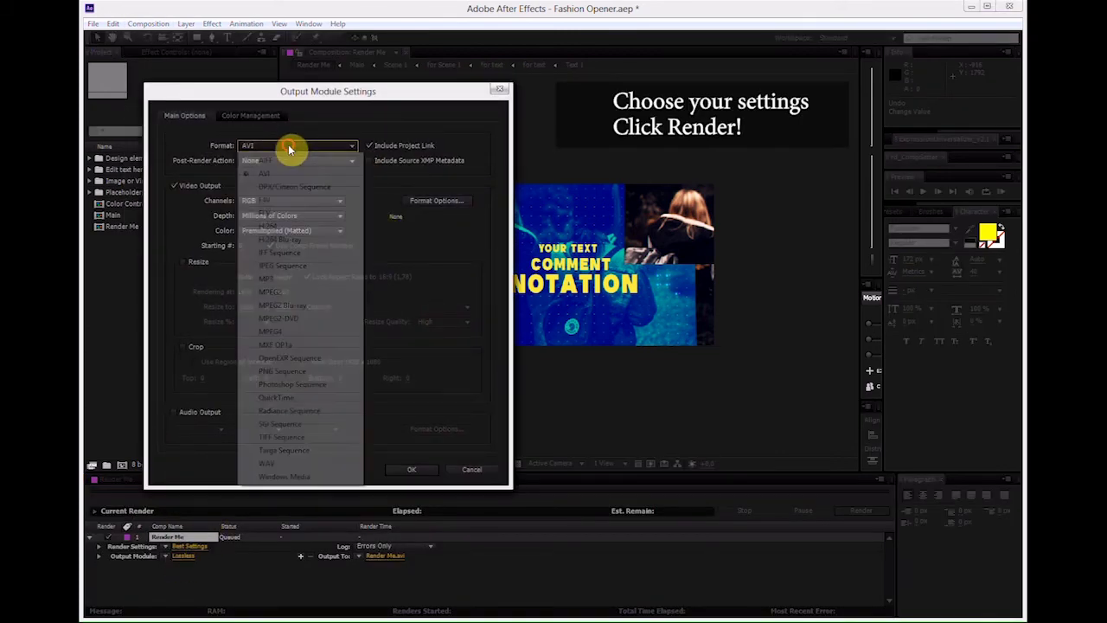
pyautogui.click(294, 398)
pyautogui.click(198, 264)
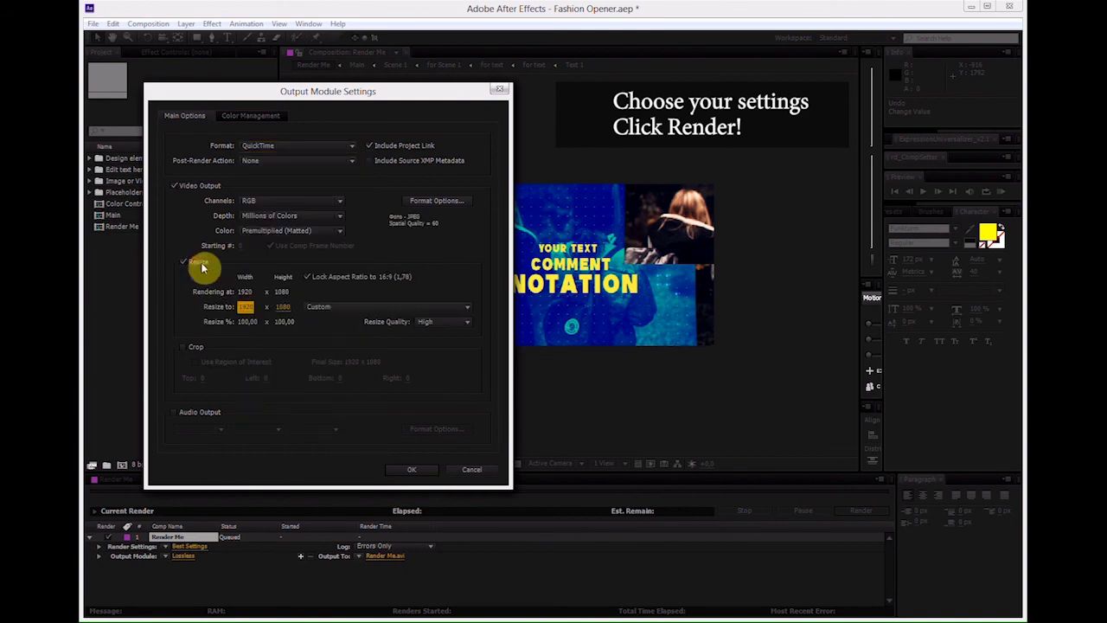
pyautogui.click(201, 411)
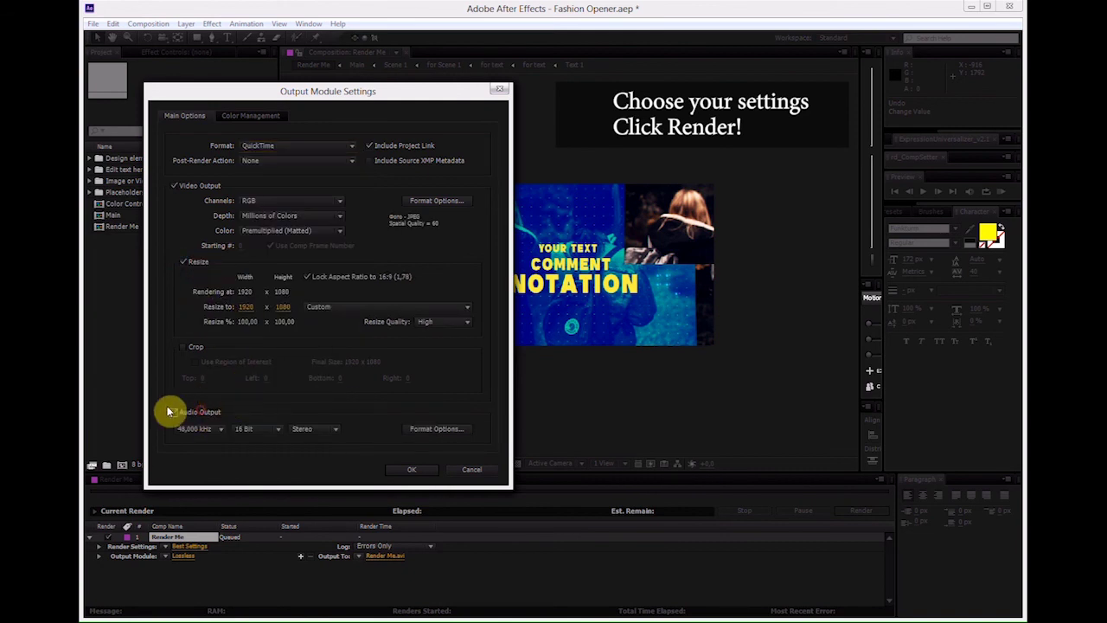
pyautogui.click(397, 469)
pyautogui.click(862, 511)
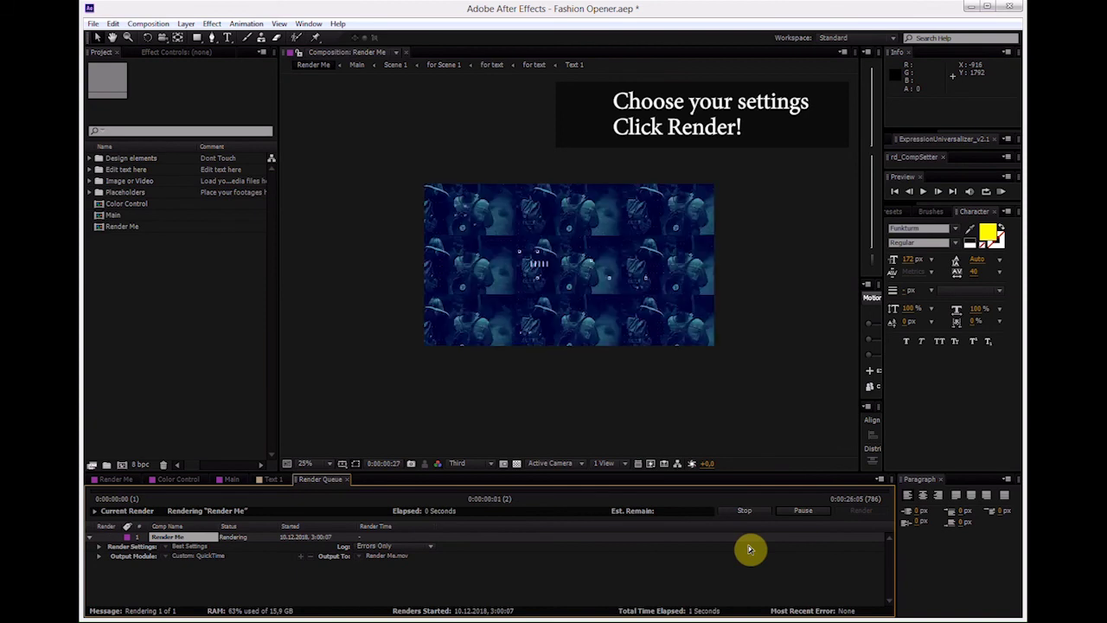